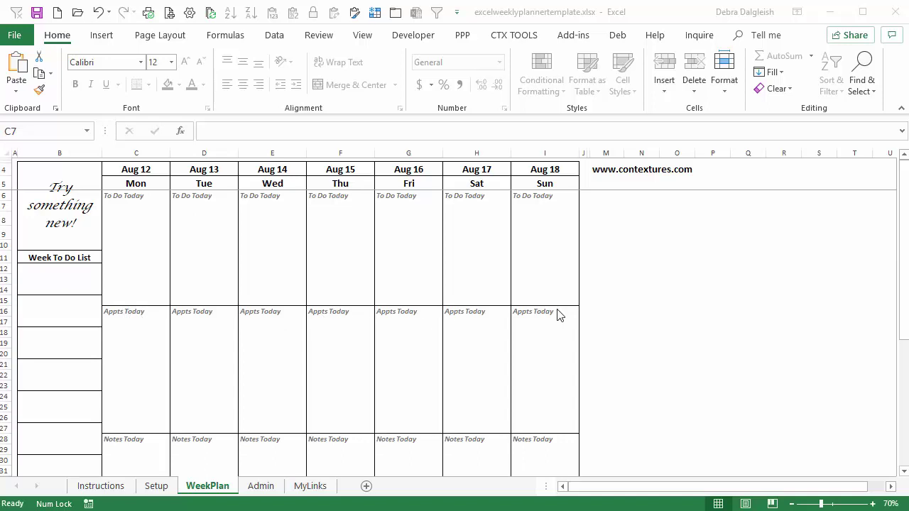
# Clear the Day Section 2 label on the Setup sheet and check the day columns on the WeekPlan sheet
pyautogui.click(157, 487)
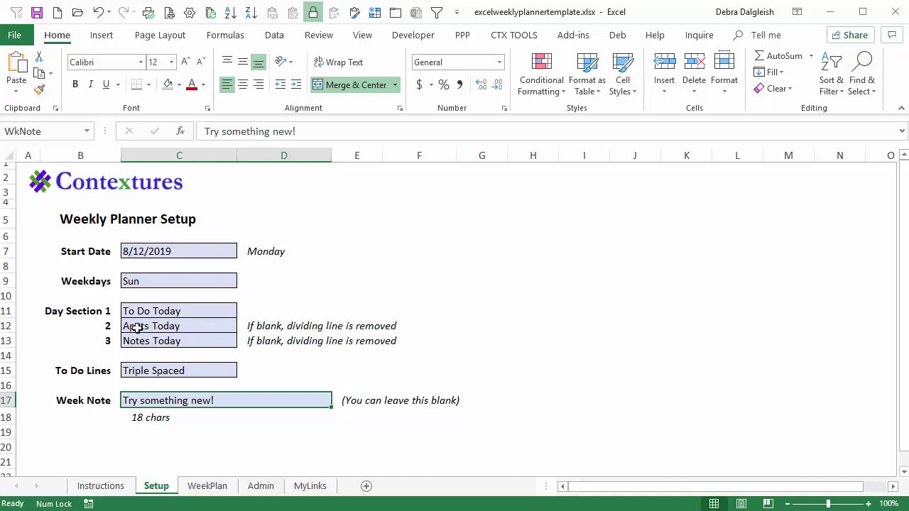
pyautogui.click(139, 327)
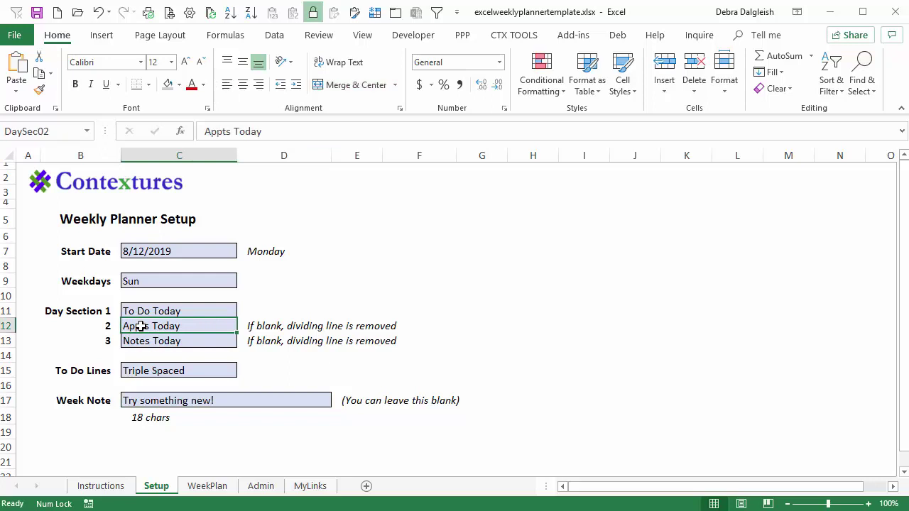
pyautogui.press('Delete')
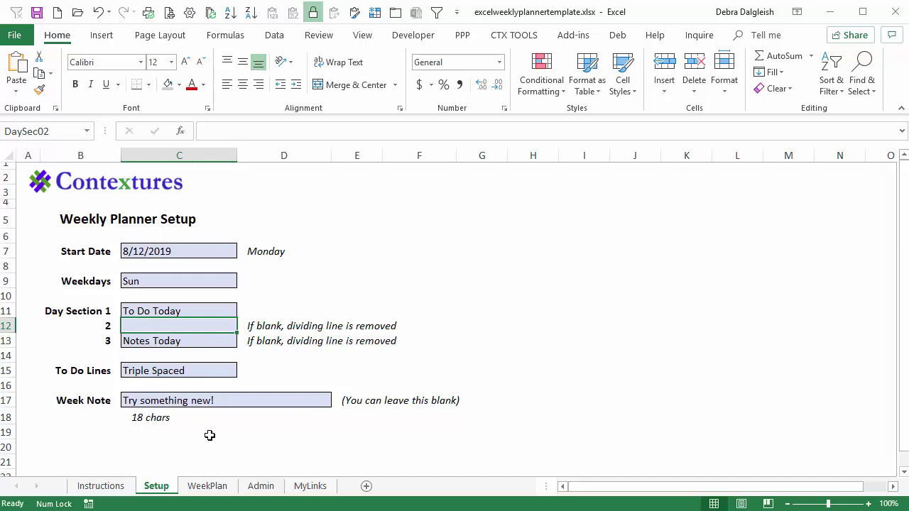
pyautogui.click(211, 487)
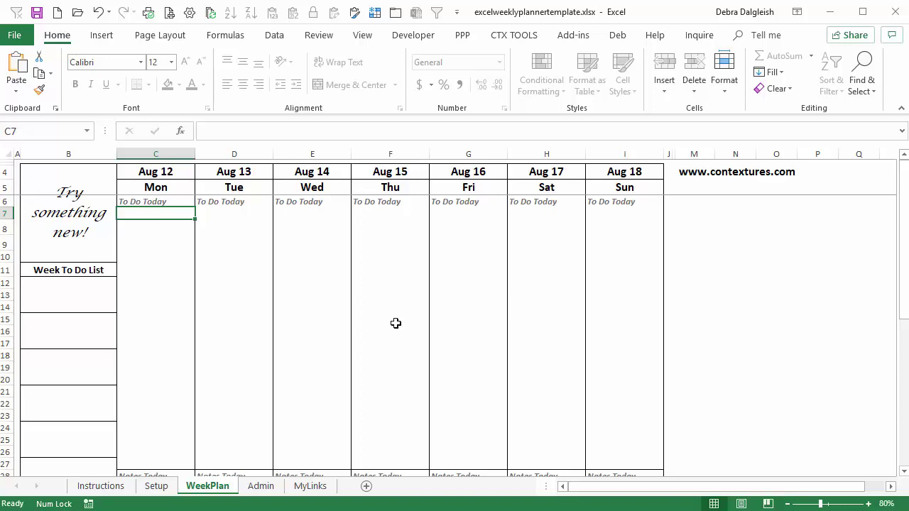
pyautogui.hotkey('ctrl', '9')
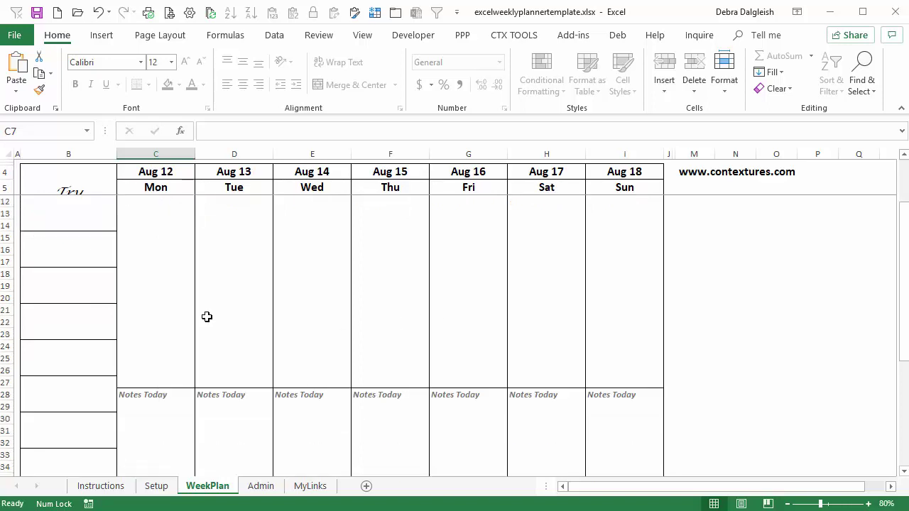
pyautogui.hotkey('ctrl', 'shift', '9')
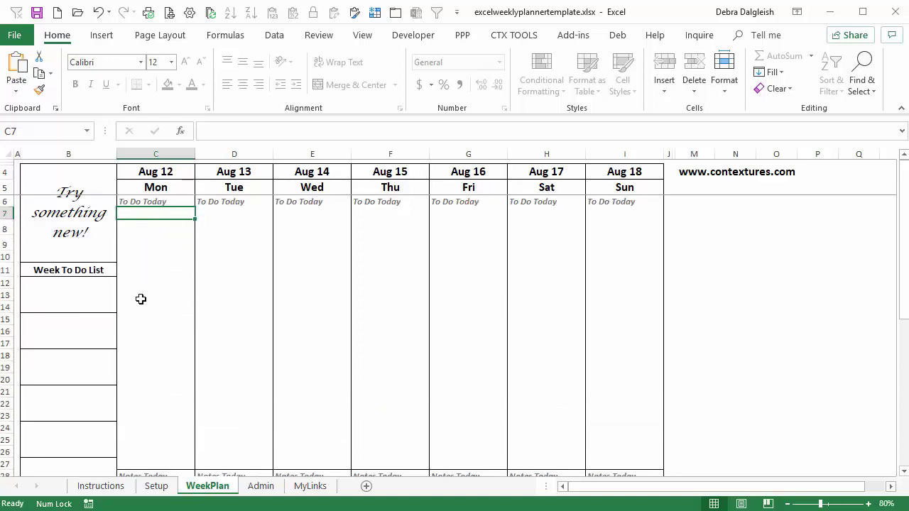
# Clear the Day Section 3 label on the Setup sheet and review the day columns on WeekPlan
pyautogui.click(156, 486)
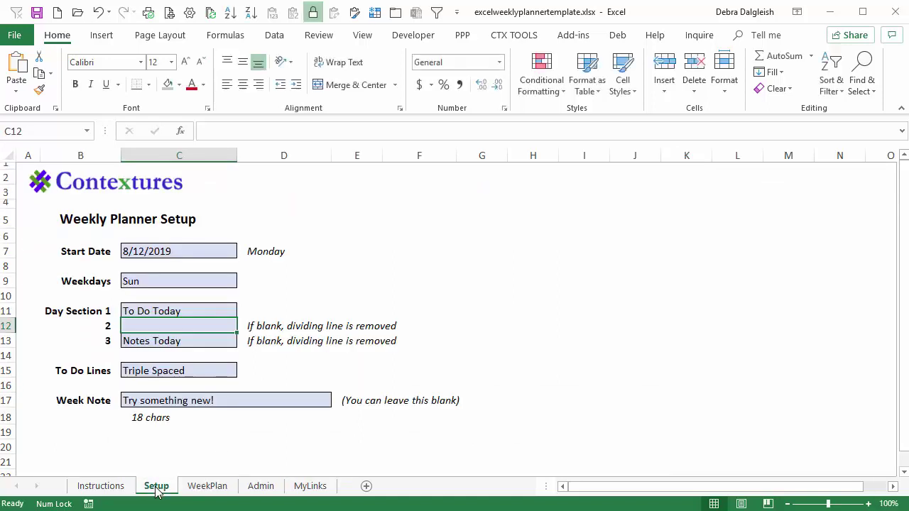
pyautogui.click(145, 344)
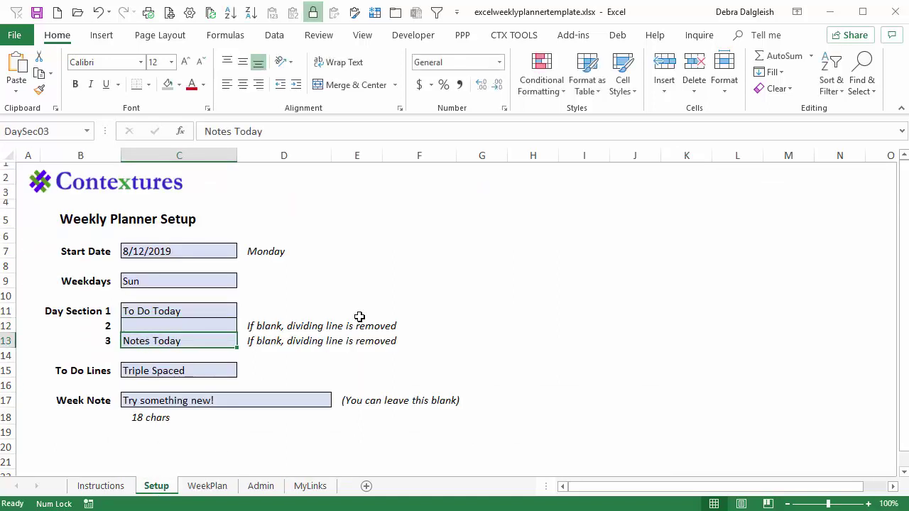
pyautogui.press('Delete')
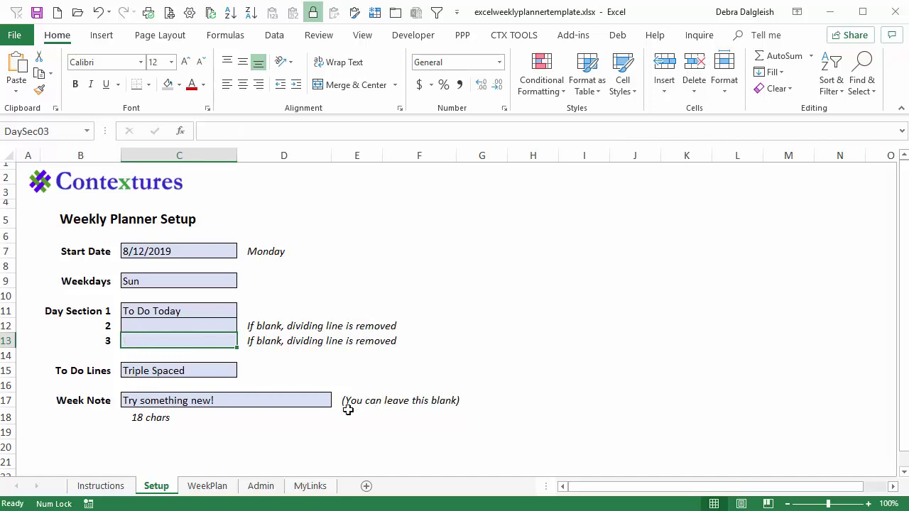
pyautogui.click(213, 486)
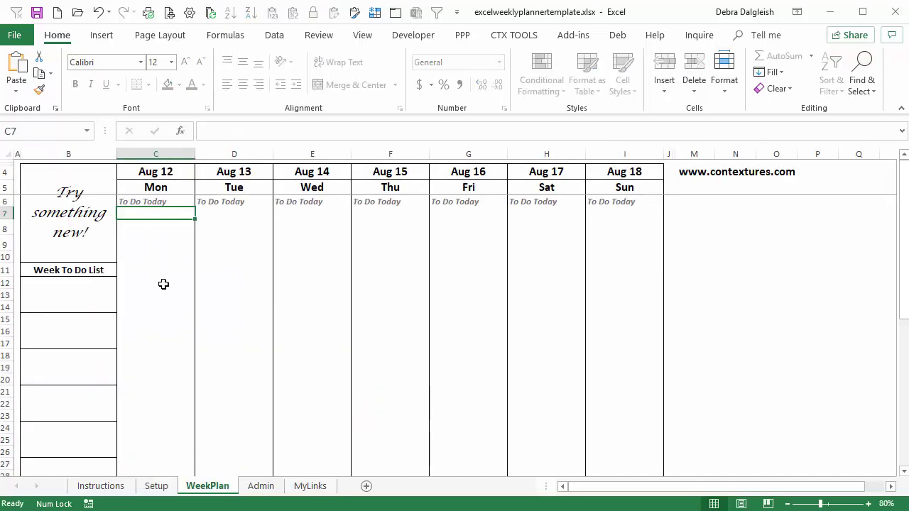
pyautogui.scroll(-3, 163, 276)
pyautogui.scroll(3, 164, 283)
pyautogui.scroll(-1, 67, 365)
pyautogui.scroll(1, 68, 361)
# Set To Do Lines to Single Spaced on the Setup sheet and view the Week To Do List on WeekPlan
pyautogui.click(156, 485)
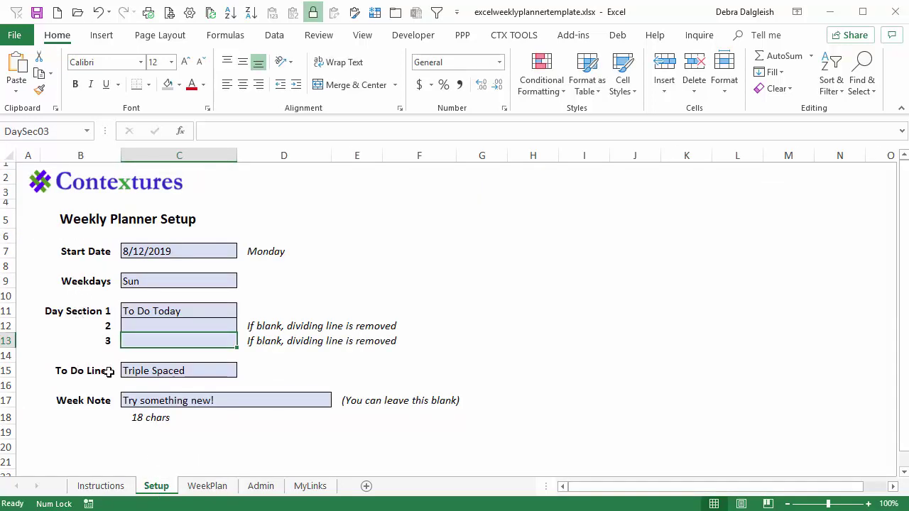
pyautogui.click(210, 370)
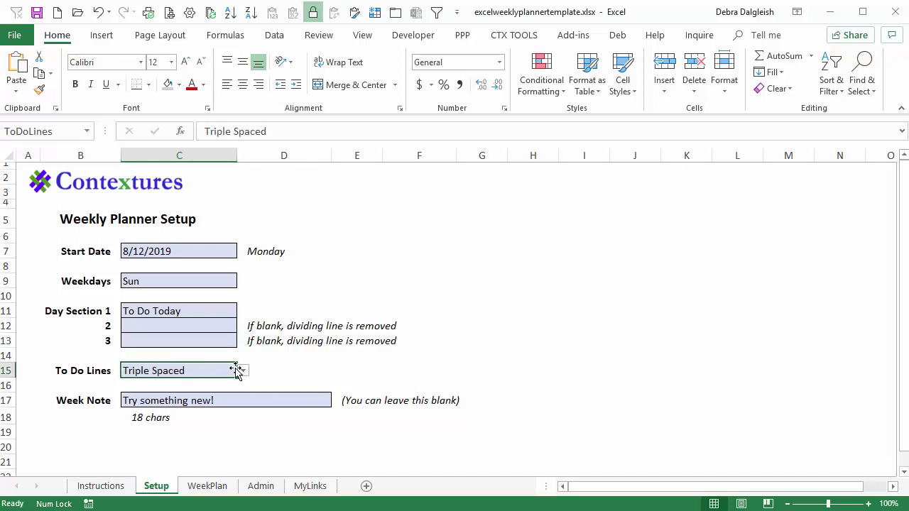
pyautogui.click(242, 370)
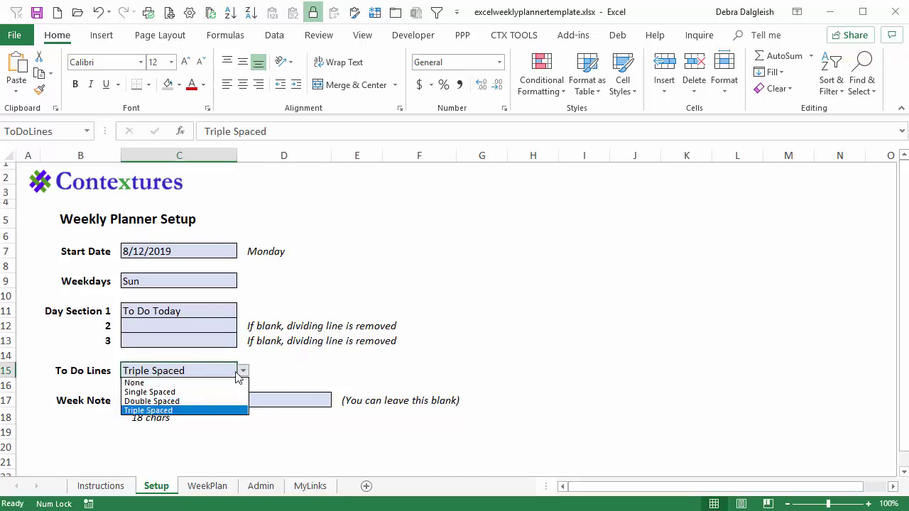
pyautogui.click(202, 392)
pyautogui.click(209, 486)
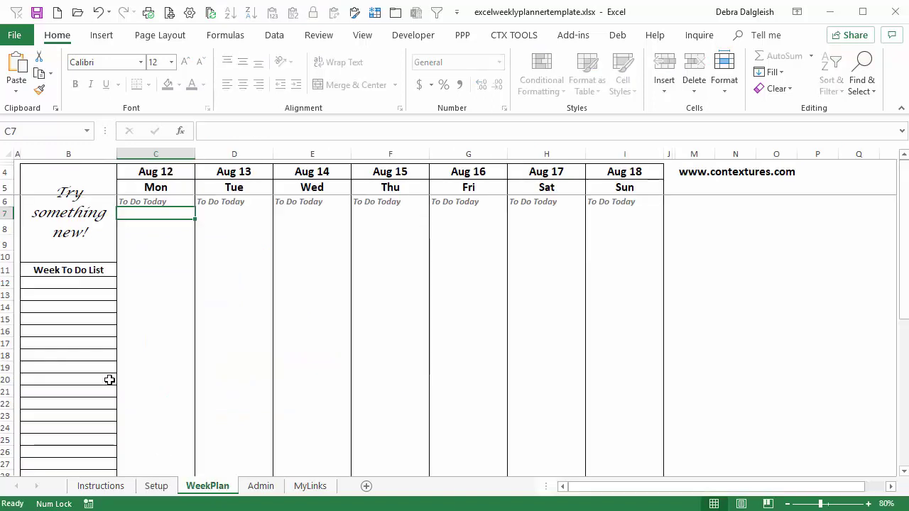
# Set To Do Lines to None on the Setup sheet and check the whole Week To Do List column on WeekPlan
pyautogui.click(157, 486)
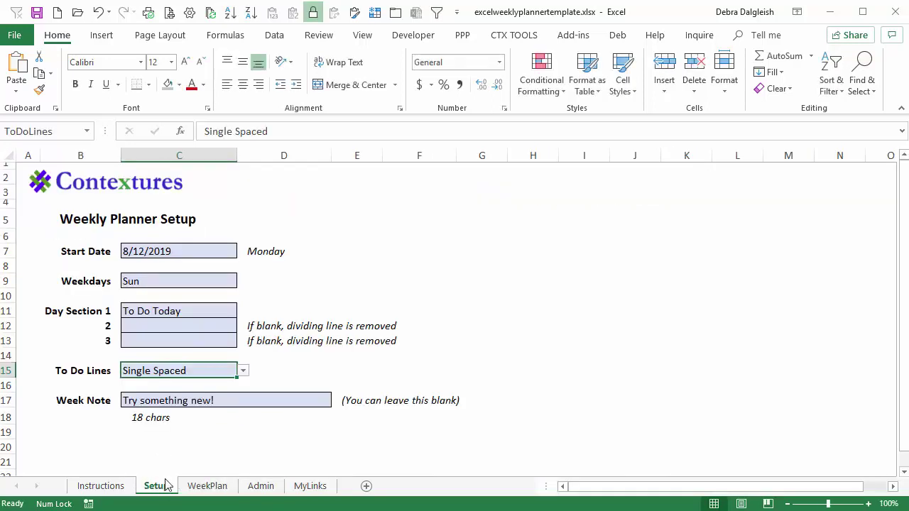
pyautogui.click(243, 371)
pyautogui.click(135, 379)
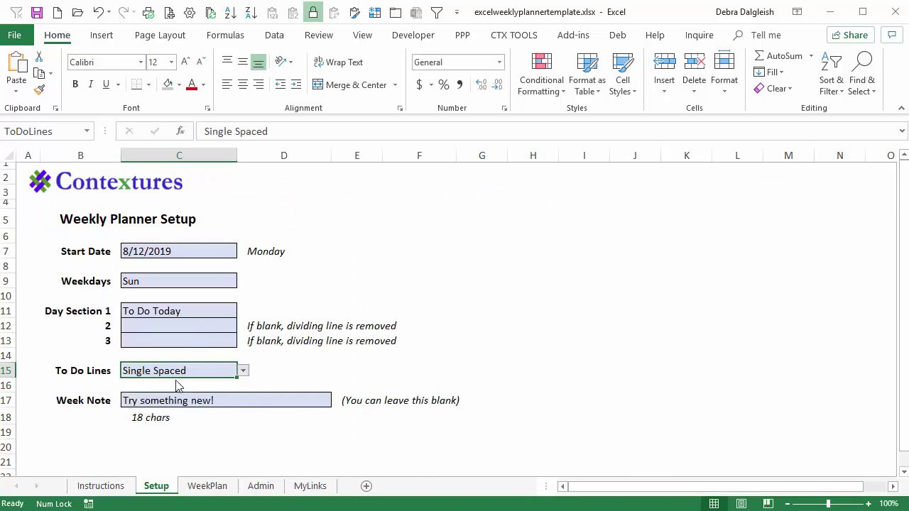
pyautogui.click(207, 486)
pyautogui.scroll(-5, 91, 296)
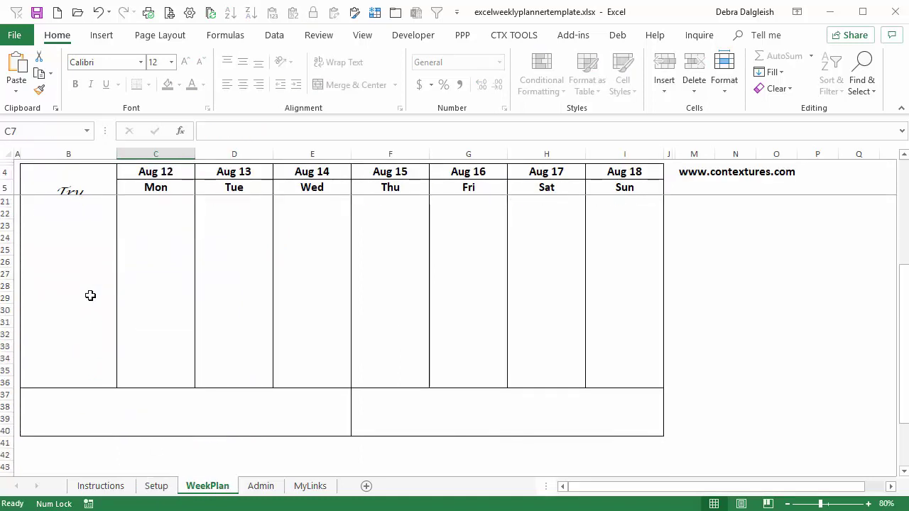
pyautogui.scroll(5, 91, 295)
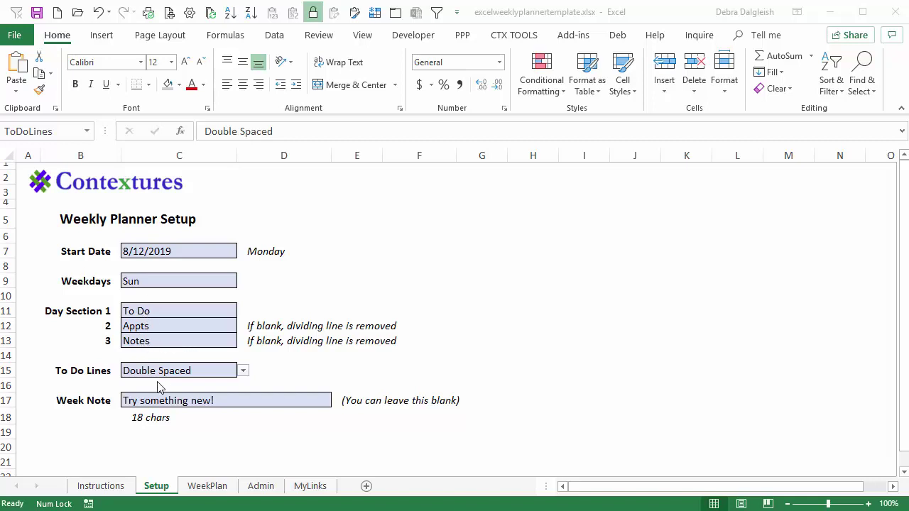
# Remove the sheet protection from the WeekPlan sheet
pyautogui.click(206, 486)
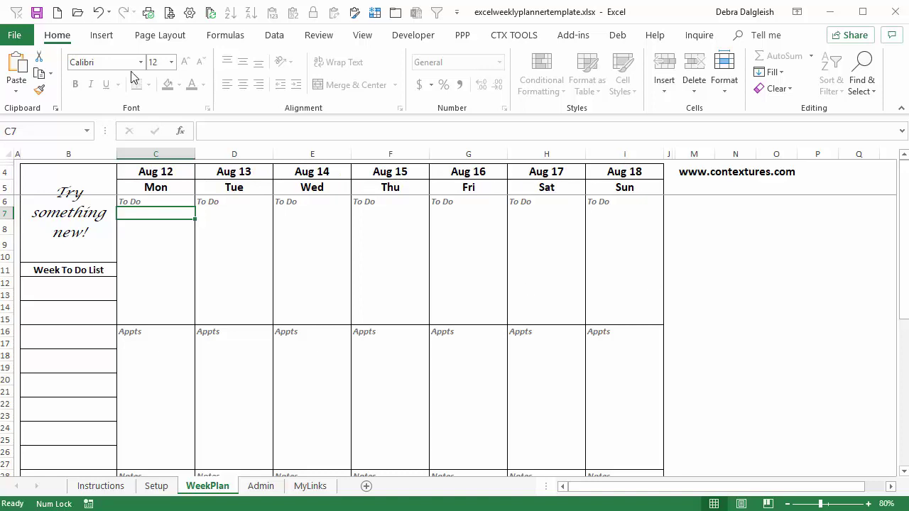
pyautogui.click(312, 37)
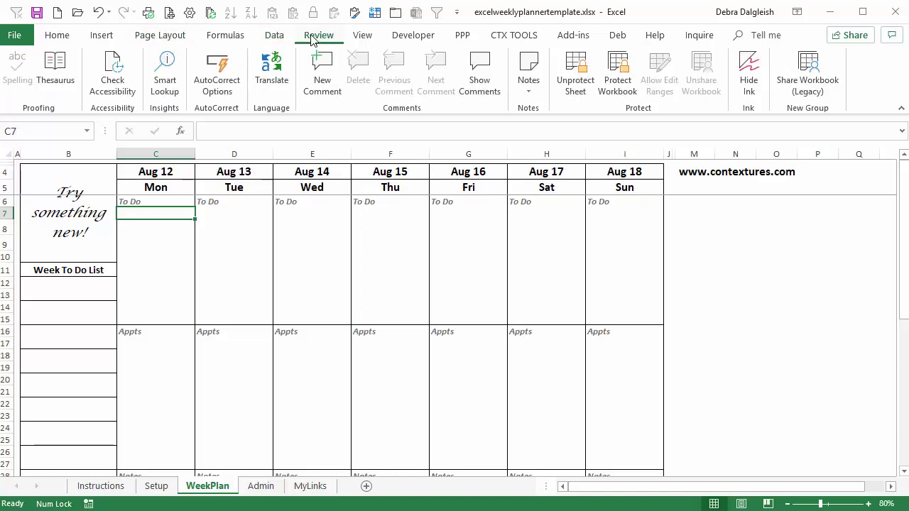
pyautogui.click(576, 74)
# Show the conditional formatting rules for the Appts and Notes heading cells, C16:I16 and C28:I28
pyautogui.moveTo(135, 331); pyautogui.dragTo(611, 329)
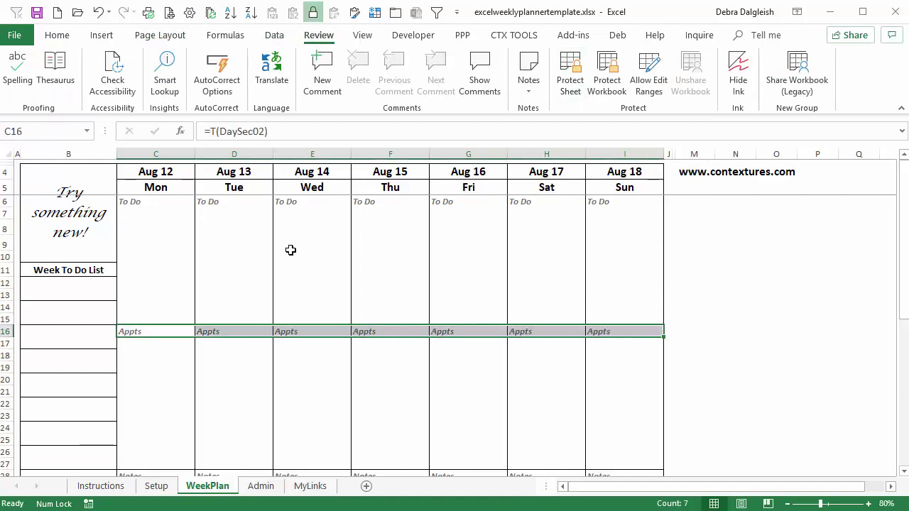
pyautogui.scroll(-2, 290, 249)
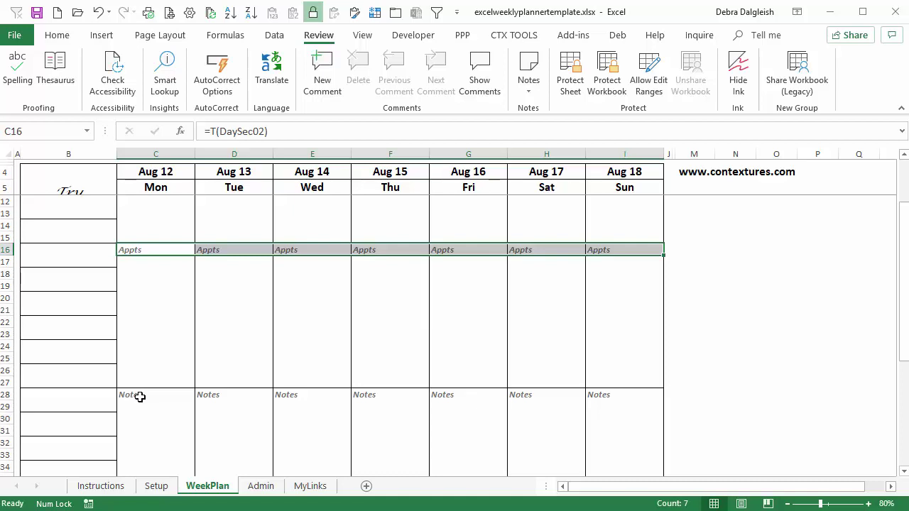
pyautogui.moveTo(140, 397); pyautogui.dragTo(607, 396)
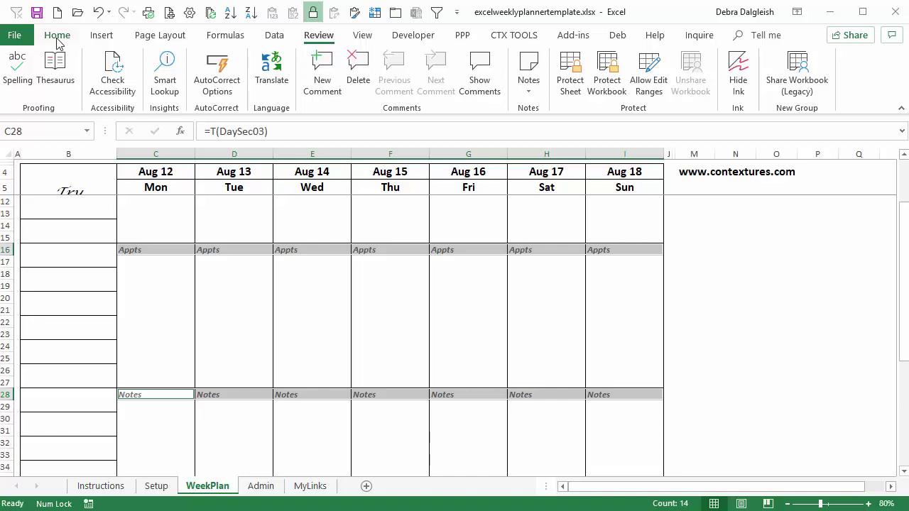
pyautogui.click(57, 39)
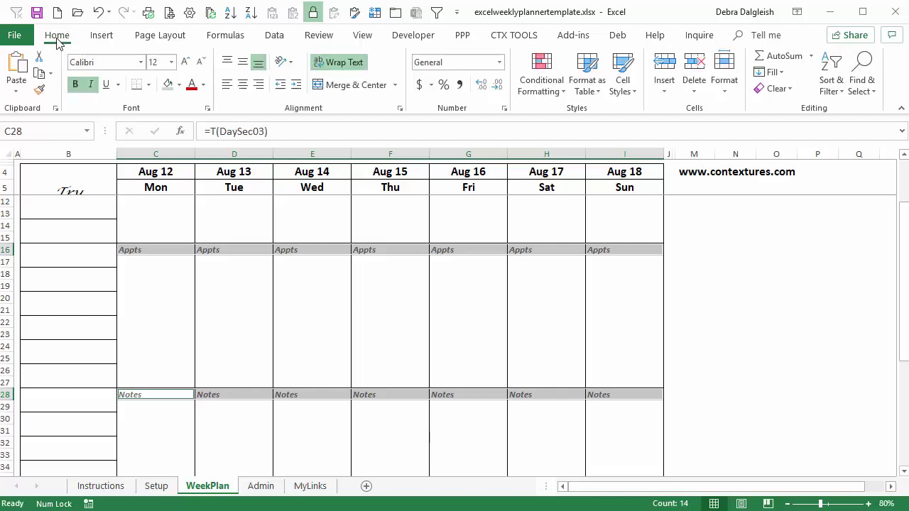
pyautogui.click(565, 96)
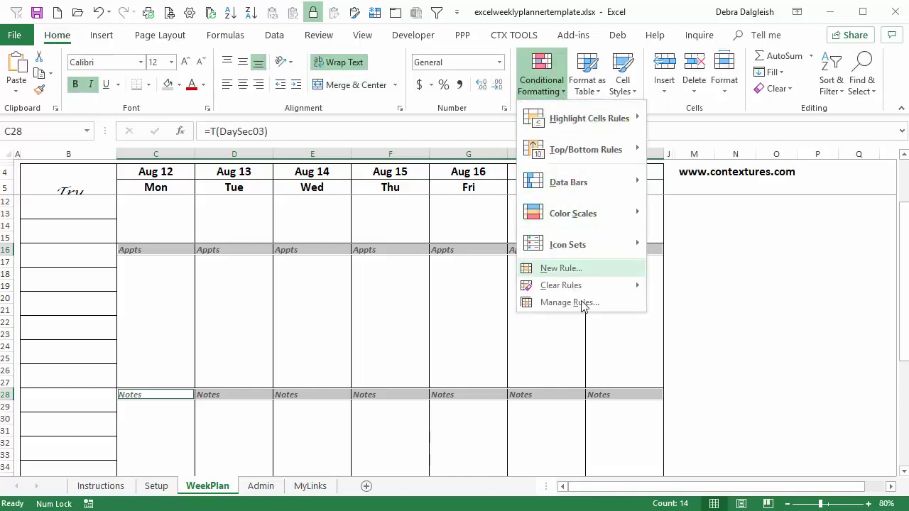
pyautogui.click(567, 303)
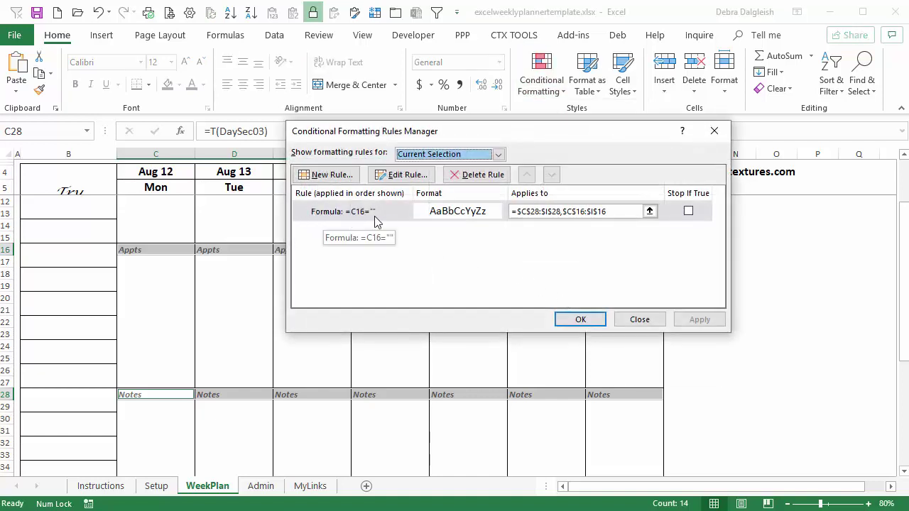
# Examine the formula and border format of the =C16="" conditional formatting rule, then close the rule dialogs
pyautogui.click(330, 213)
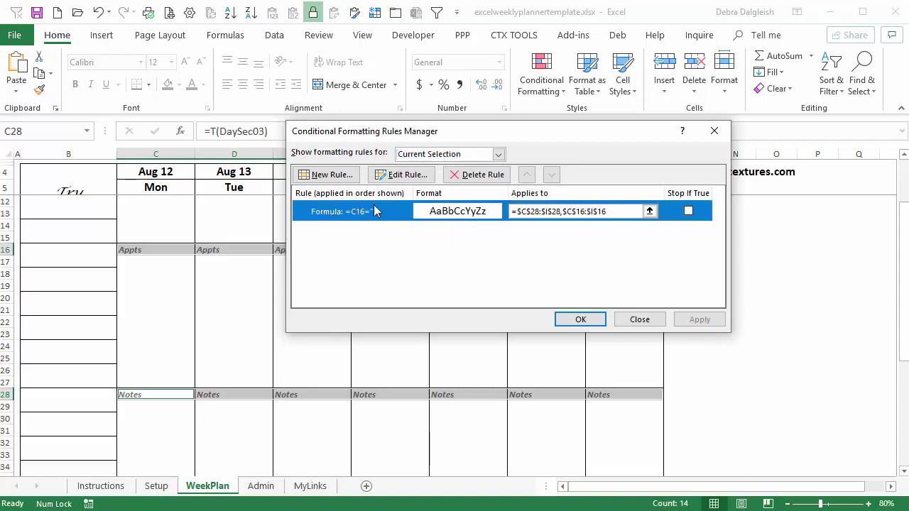
pyautogui.click(408, 175)
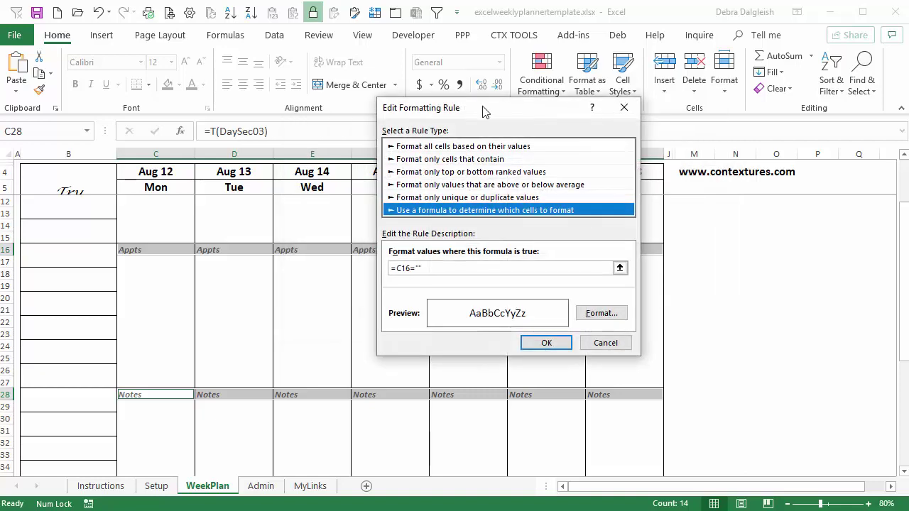
pyautogui.moveTo(484, 130); pyautogui.dragTo(492, 53)
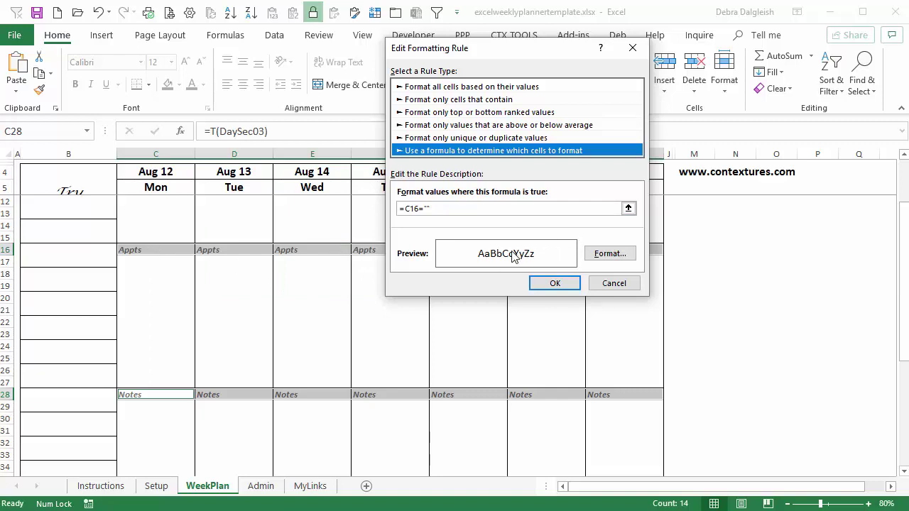
pyautogui.click(610, 253)
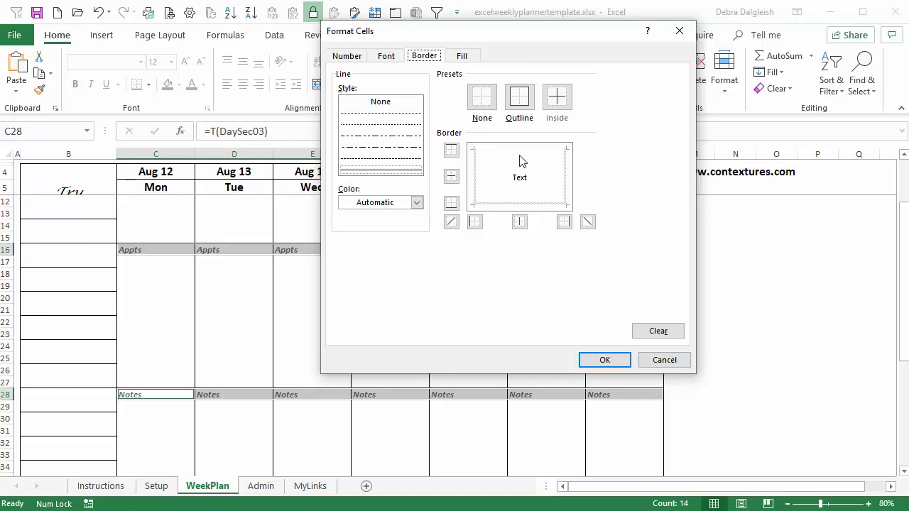
pyautogui.click(604, 360)
pyautogui.click(553, 284)
pyautogui.click(580, 319)
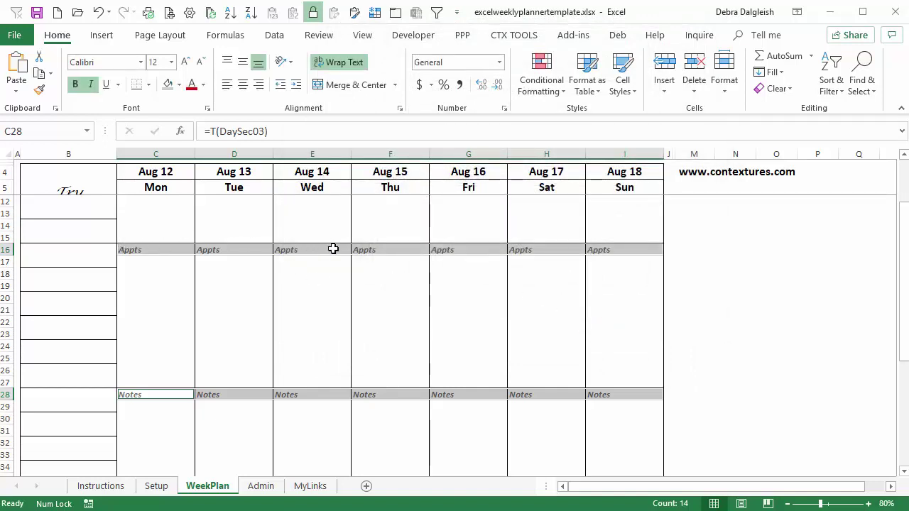
# Clear the Appts label in Day Section 2 on the Setup sheet and return to WeekPlan to view the effect
pyautogui.click(157, 486)
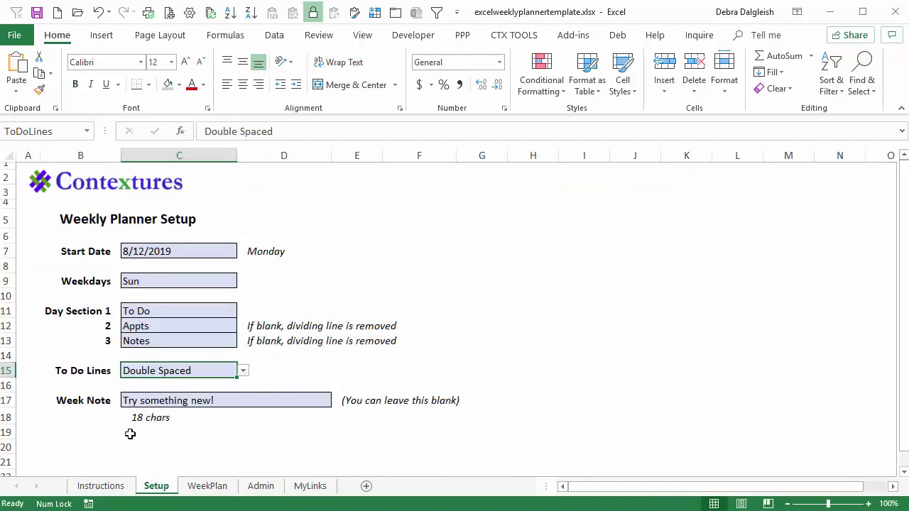
pyautogui.click(152, 325)
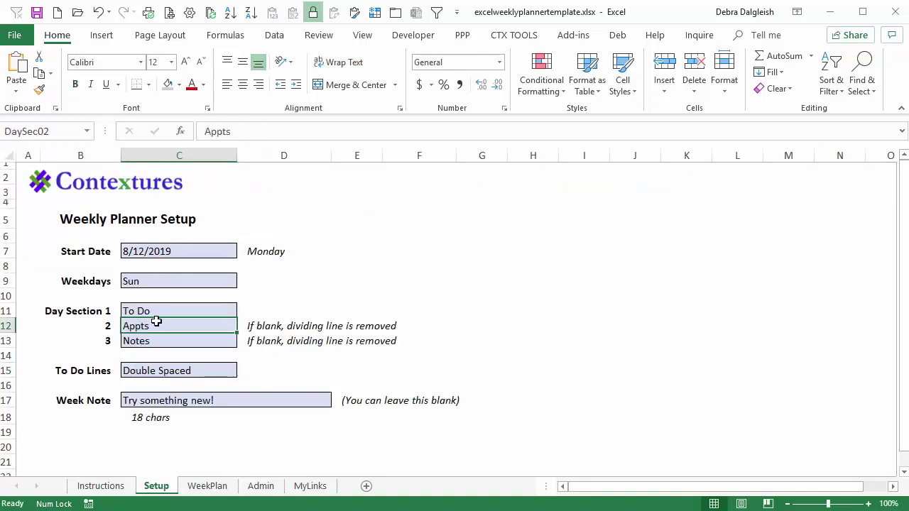
pyautogui.press('Delete')
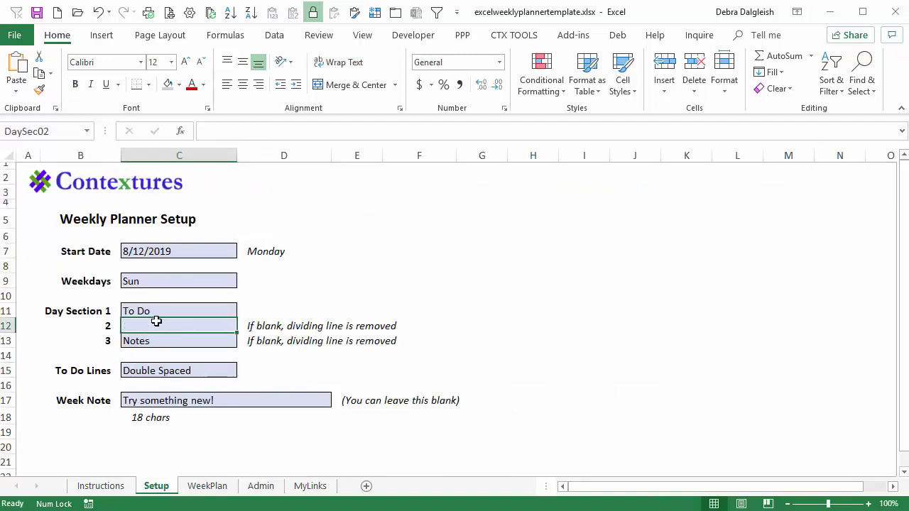
pyautogui.click(209, 487)
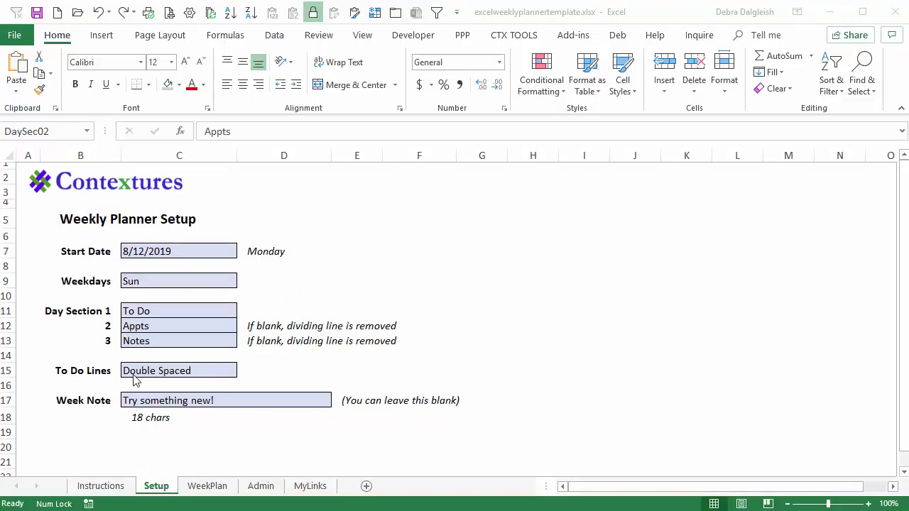
# Unhide the hidden helper columns K:L on the WeekPlan sheet
pyautogui.click(205, 488)
pyautogui.click(205, 488)
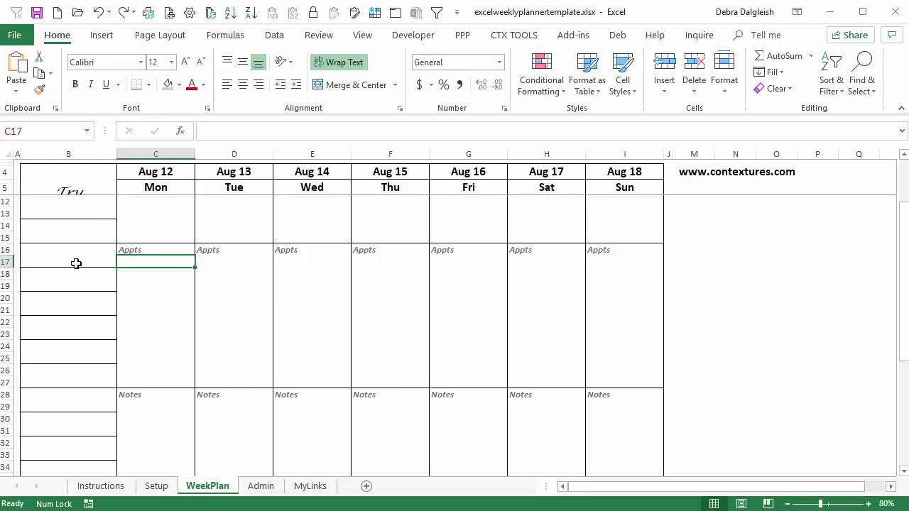
pyautogui.scroll(2, 63, 205)
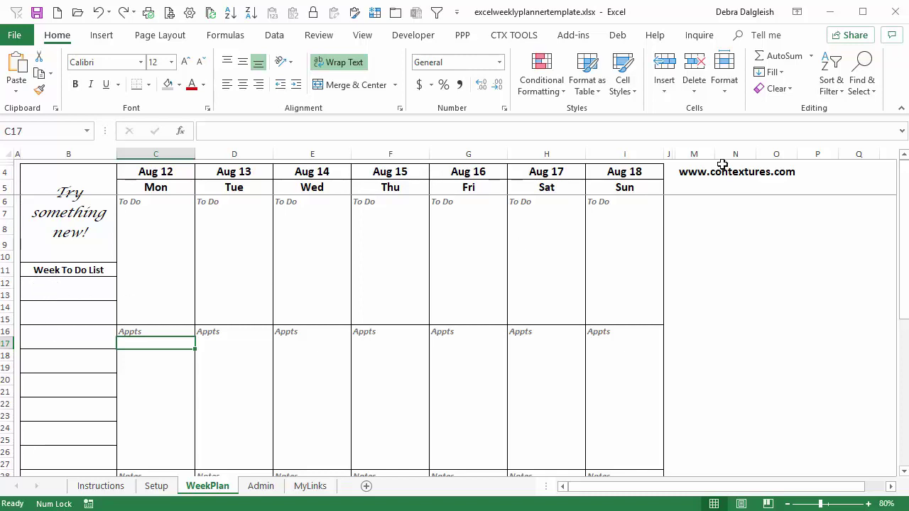
pyautogui.moveTo(653, 152); pyautogui.dragTo(693, 149)
pyautogui.rightClick(689, 151)
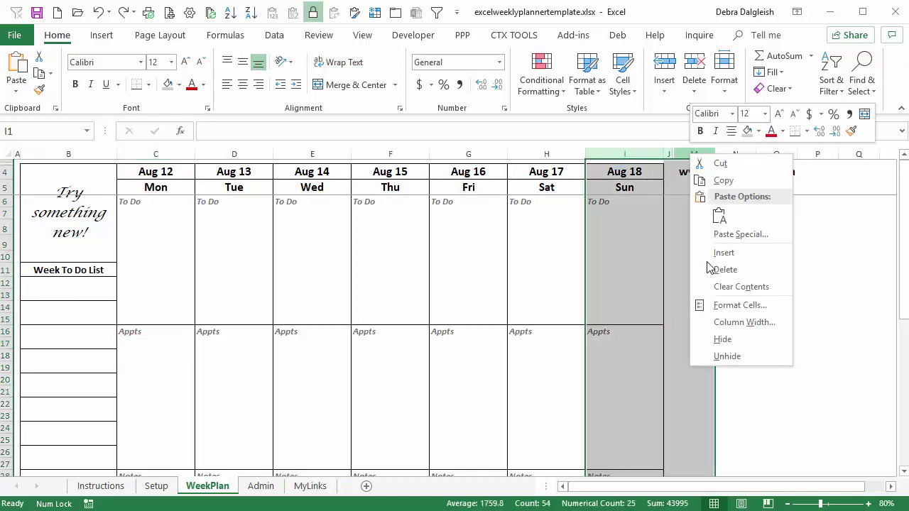
pyautogui.click(720, 353)
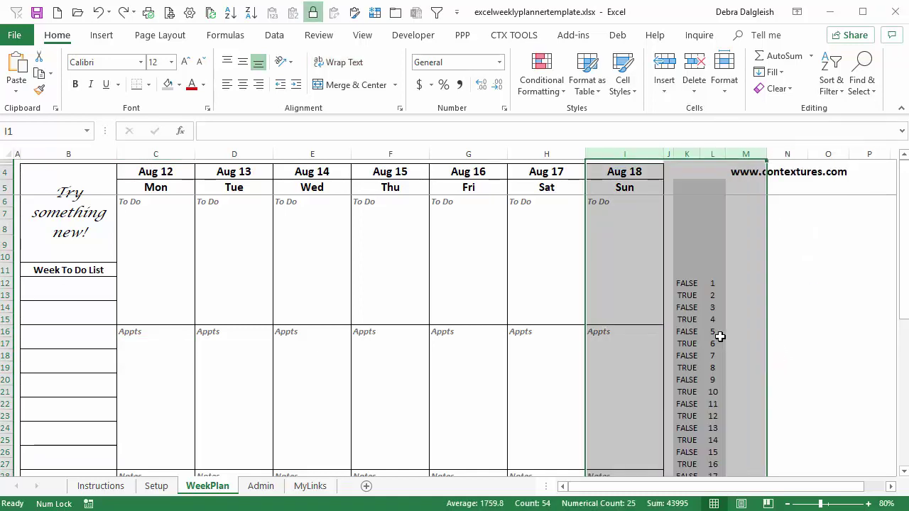
# Inspect the line-check formulas in K12 and K13 and the row counter formula in L12, down to the counter's last row
pyautogui.click(694, 284)
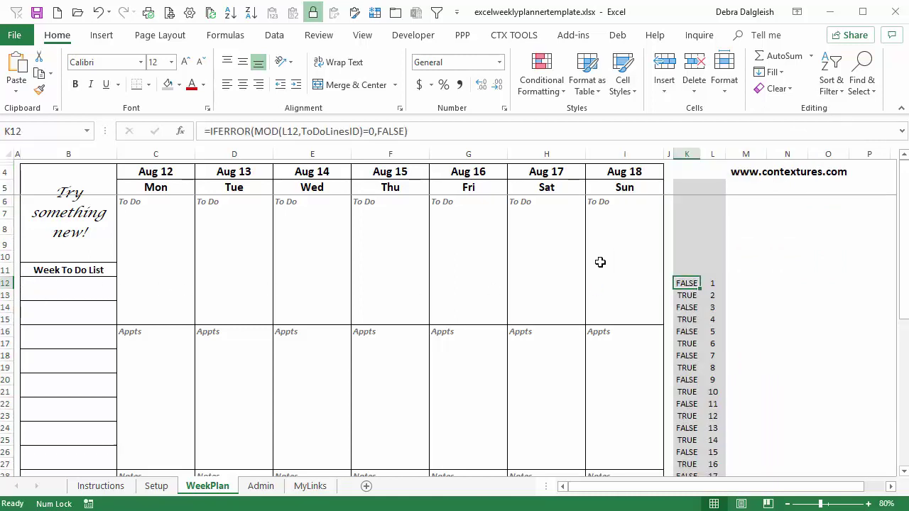
pyautogui.click(685, 295)
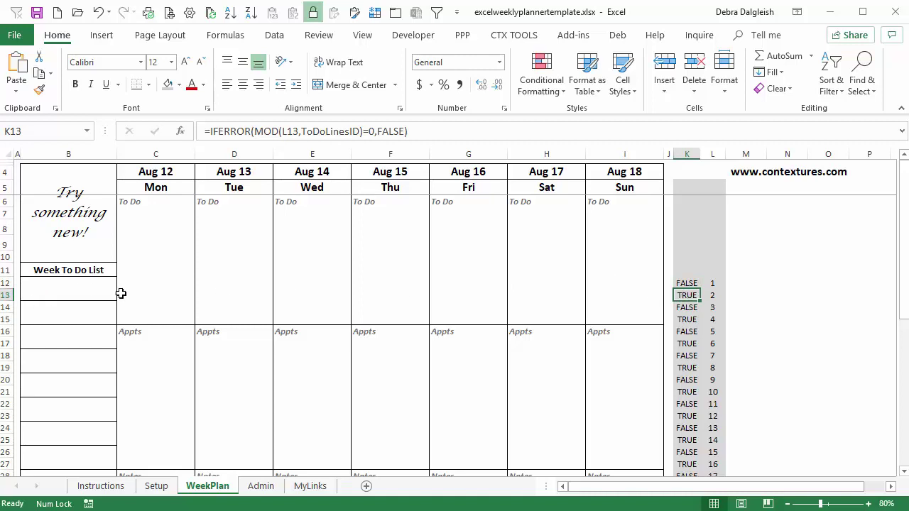
pyautogui.click(714, 283)
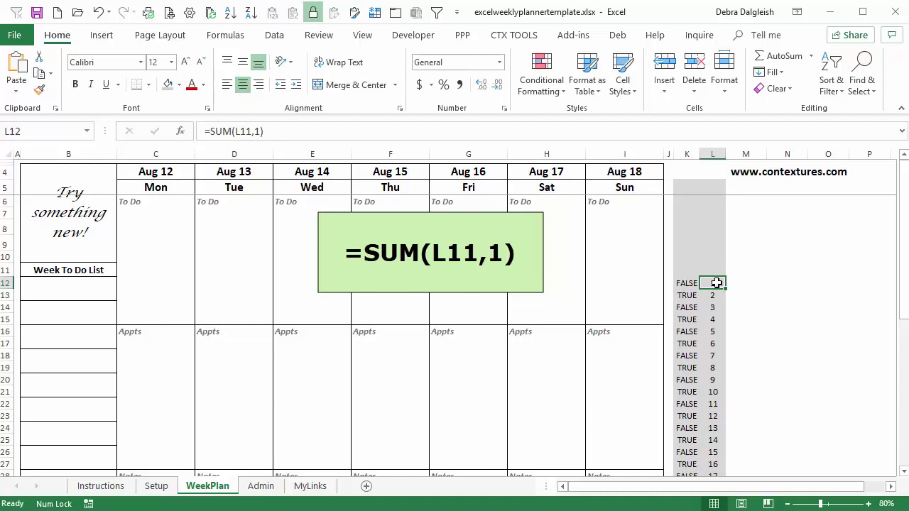
pyautogui.scroll(-4, 713, 310)
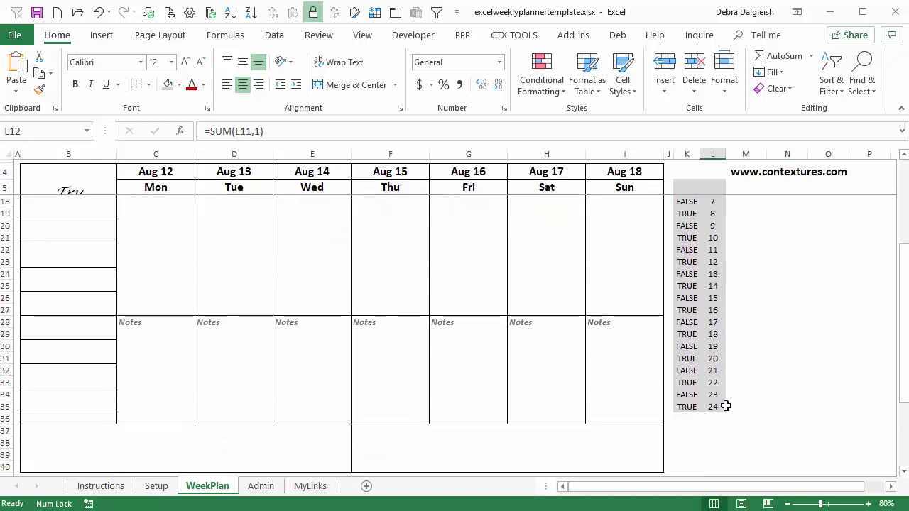
# Open the IFERROR/MOD formula in K12 to examine its references to L12 and ToDoLinesID, then close it
pyautogui.scroll(3, 715, 397)
pyautogui.click(685, 245)
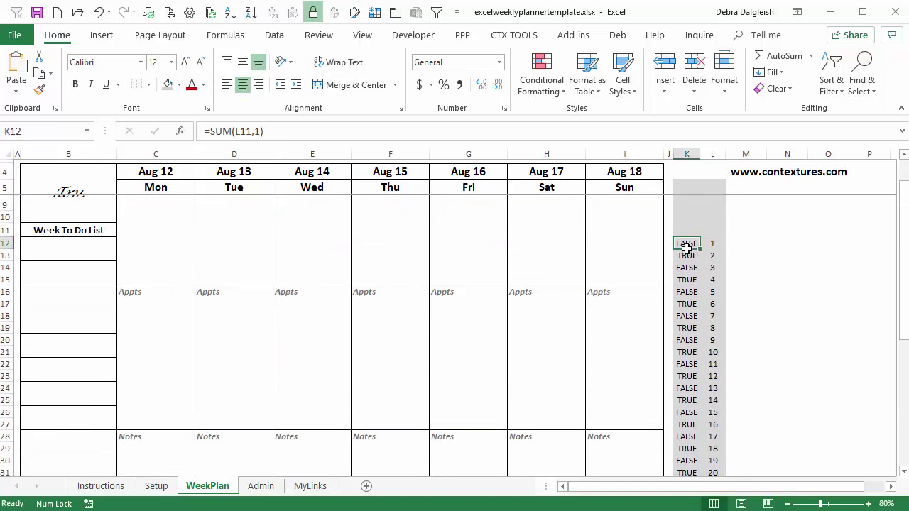
pyautogui.doubleClick(687, 243)
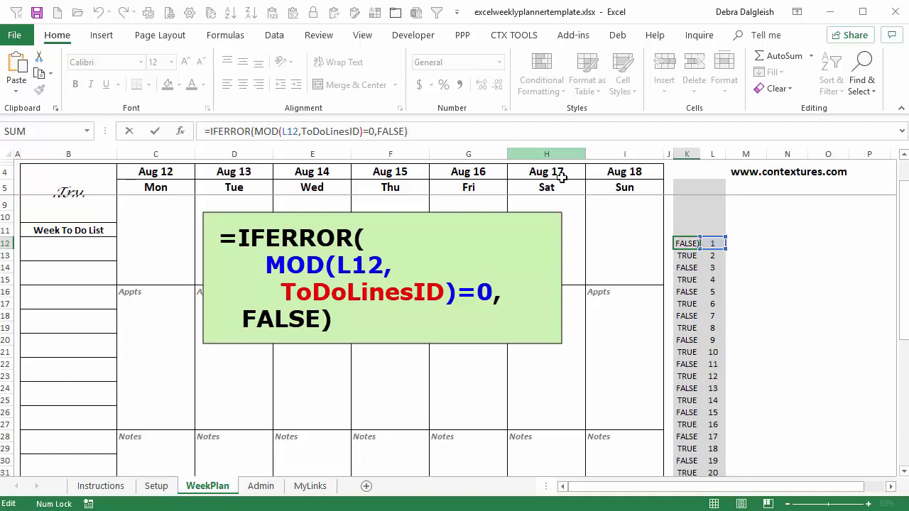
pyautogui.press('Return')
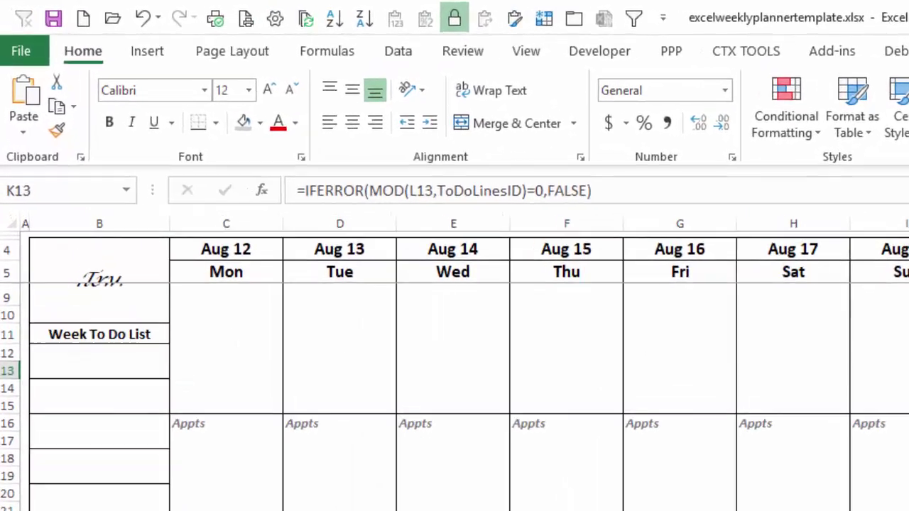
# On the Admin sheet, examine the LineID codes in the Line Spacing lookup table and the formulas in B3 and C3
pyautogui.click(260, 486)
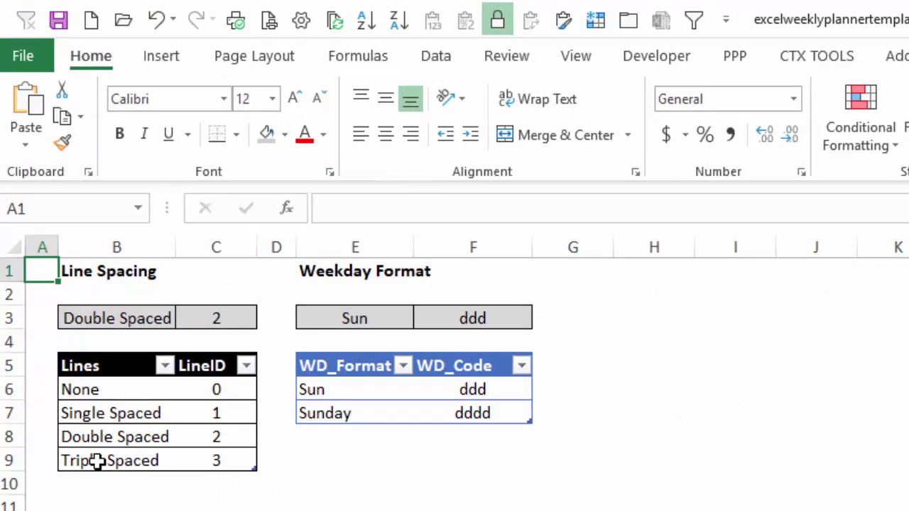
pyautogui.click(231, 391)
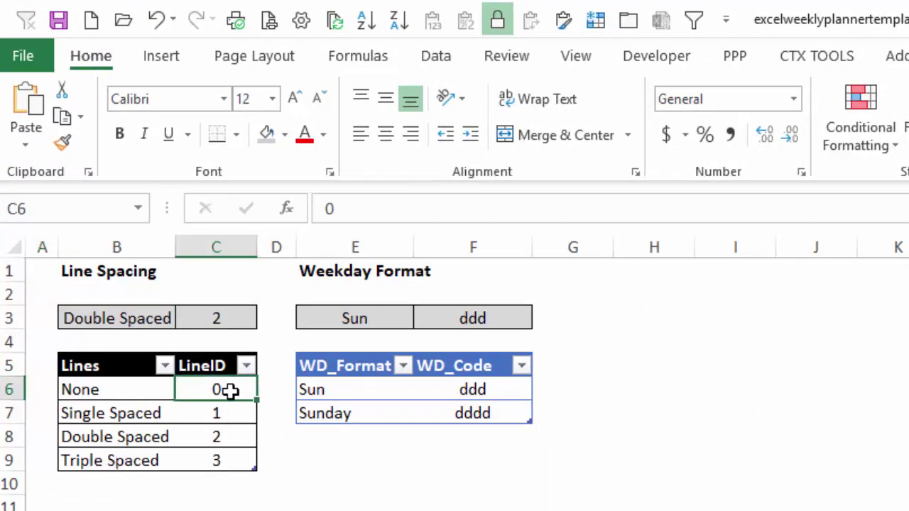
pyautogui.click(223, 413)
pyautogui.click(220, 436)
pyautogui.click(213, 461)
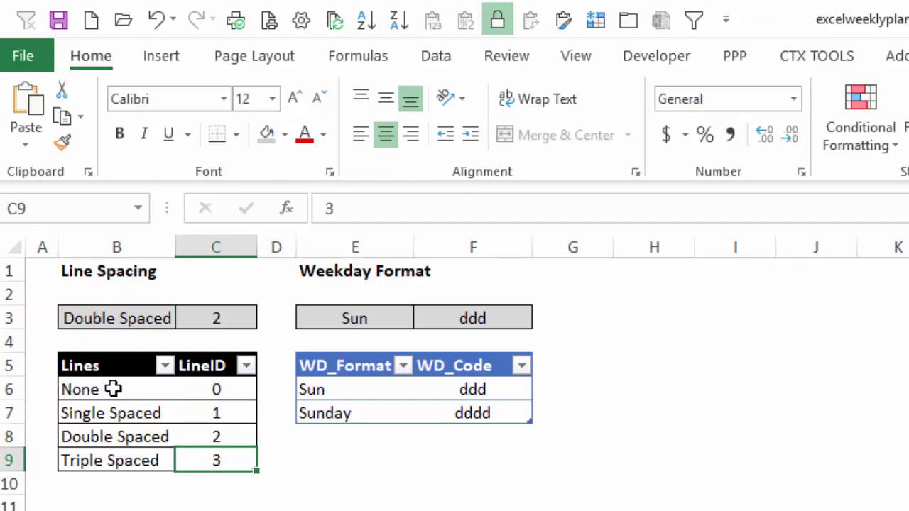
pyautogui.click(232, 388)
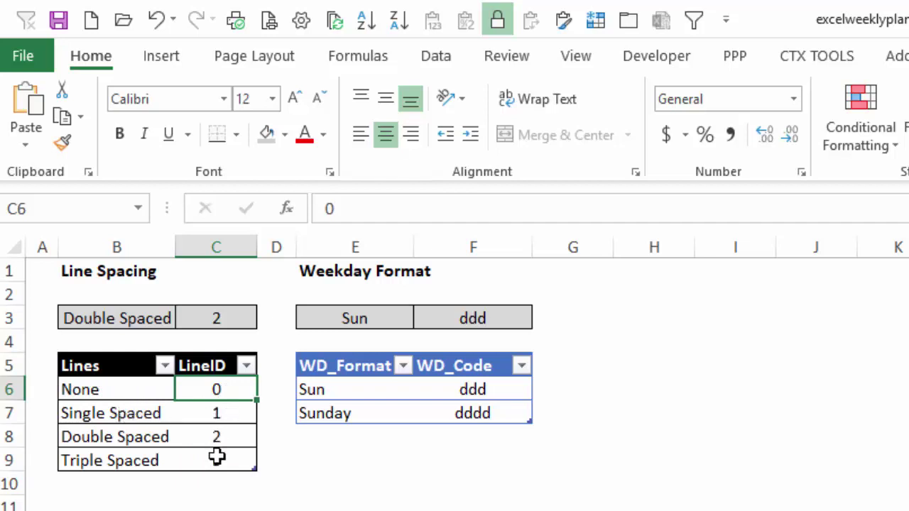
pyautogui.click(133, 318)
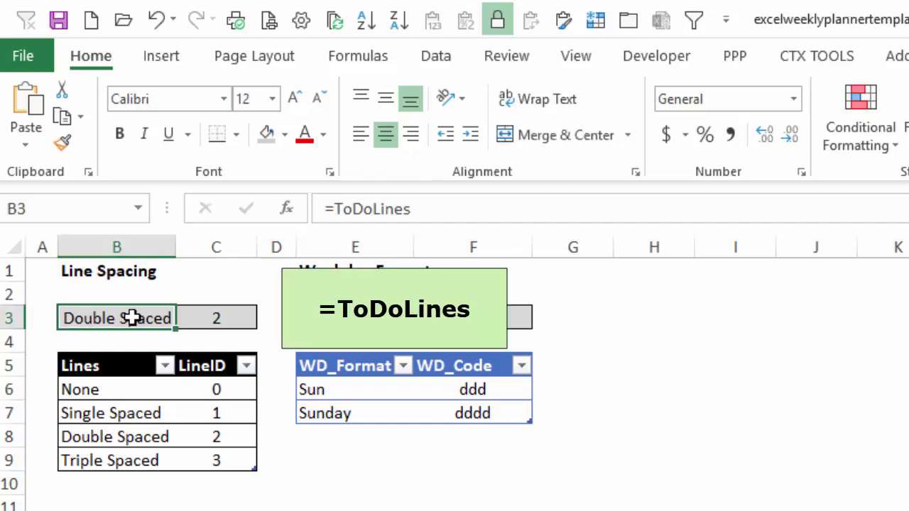
pyautogui.click(223, 318)
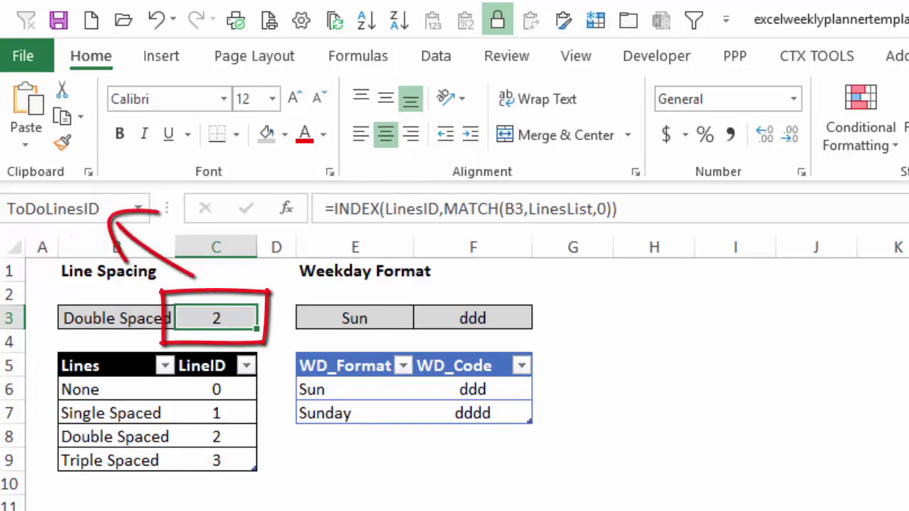
# Return to the WeekPlan sheet and compare the counter in L14 with the MOD formula in K14
pyautogui.click(207, 485)
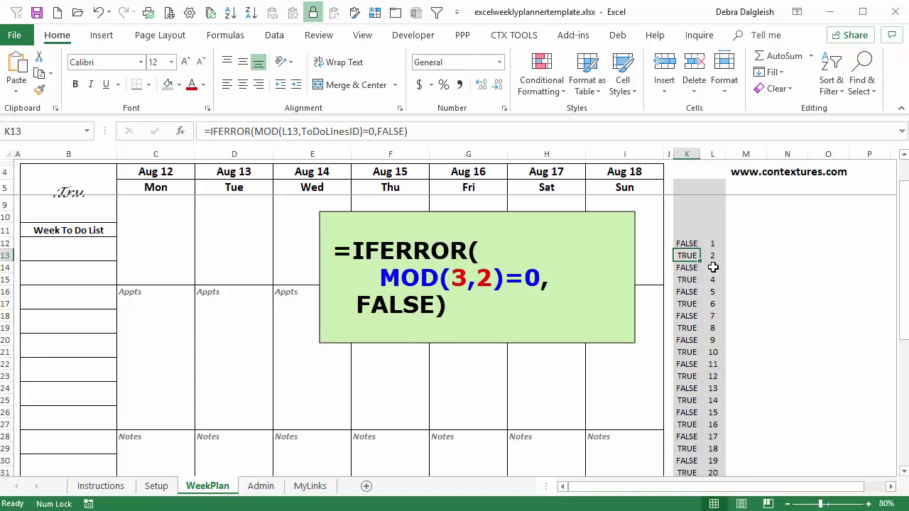
pyautogui.click(712, 267)
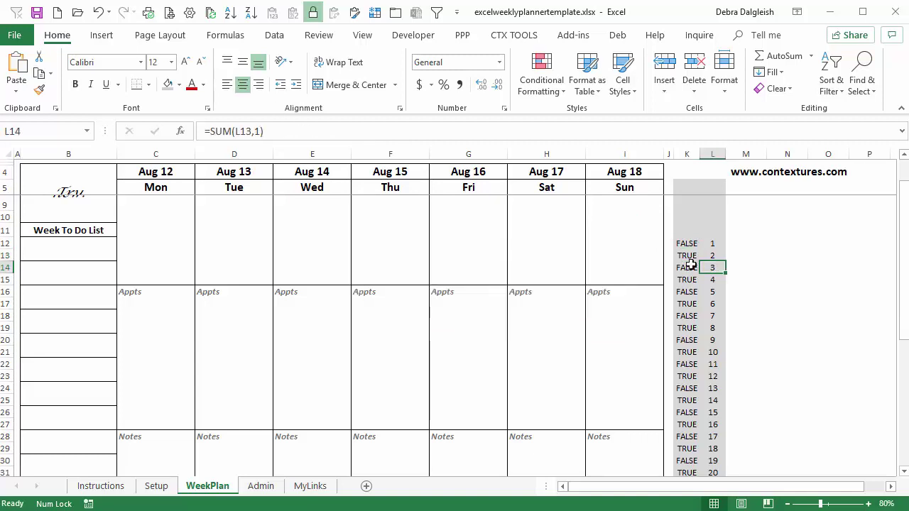
pyautogui.click(687, 267)
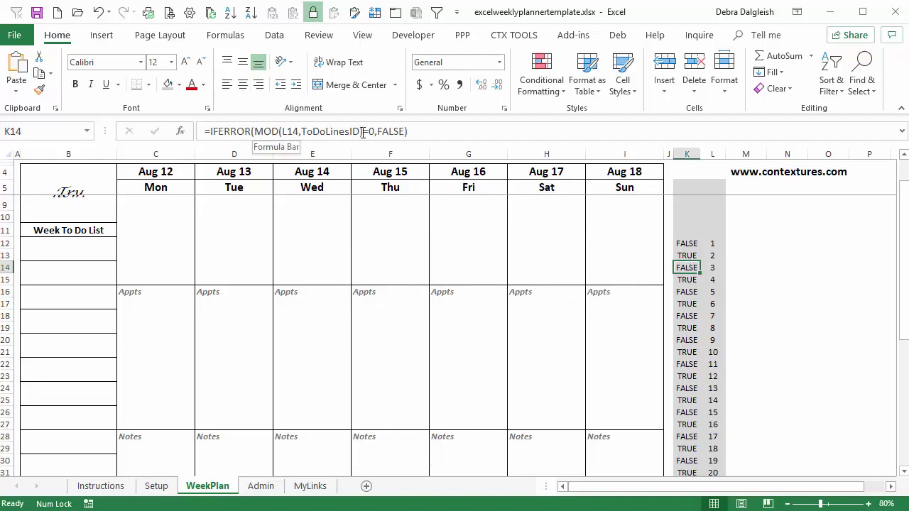
# Set To Do Lines to Triple Spaced on the Setup sheet and return to WeekPlan
pyautogui.click(154, 487)
pyautogui.click(213, 370)
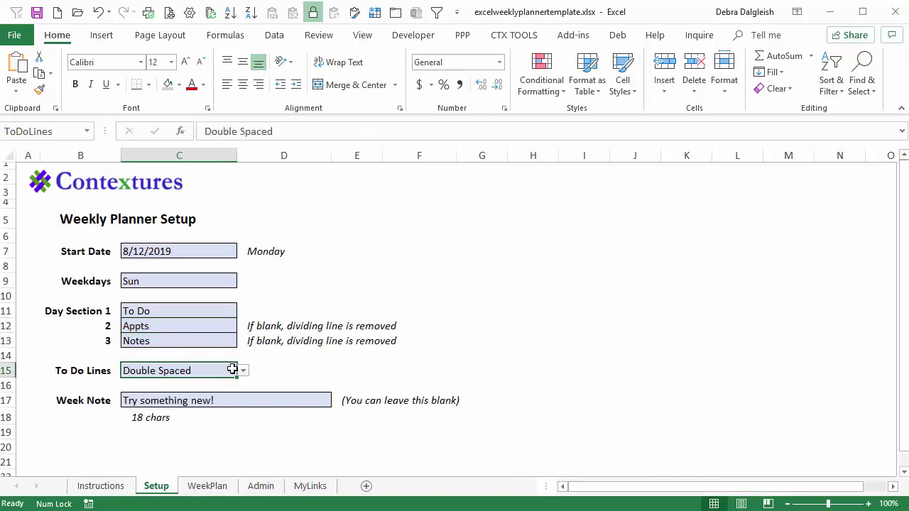
pyautogui.click(242, 371)
pyautogui.click(166, 410)
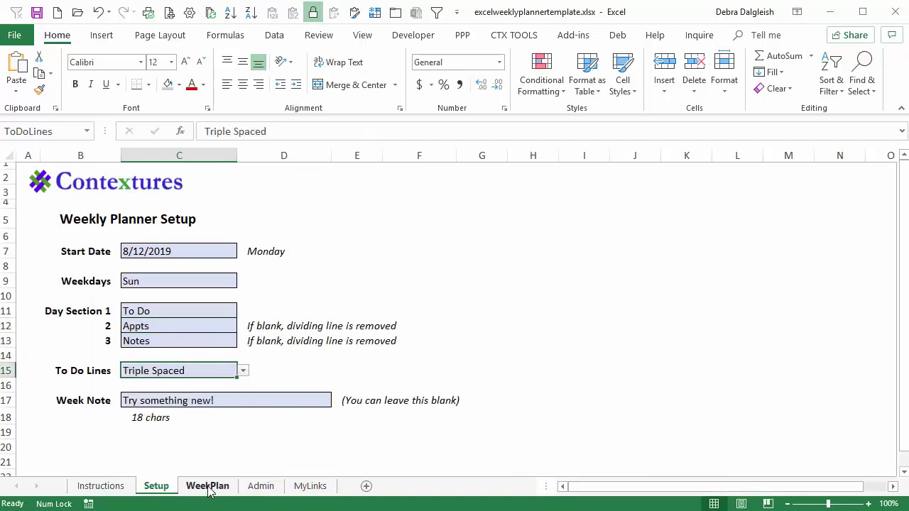
pyautogui.click(206, 486)
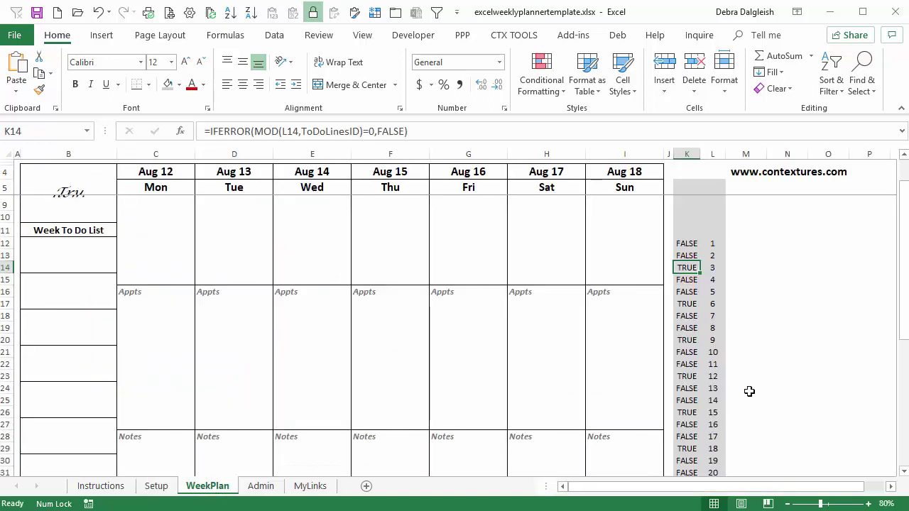
# Check the line-check results in cells K12 through K15 one by one
pyautogui.click(690, 244)
pyautogui.click(686, 256)
pyautogui.click(686, 269)
pyautogui.click(687, 280)
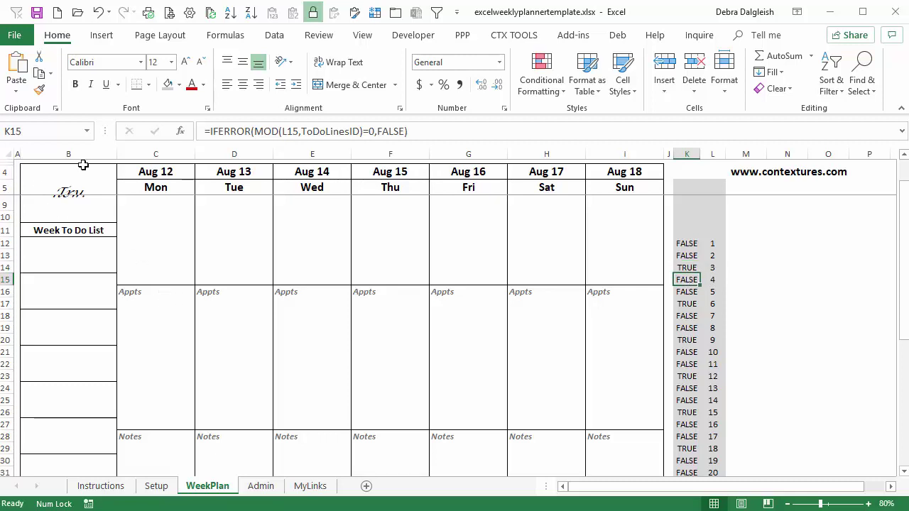
# Show the conditional formatting rules for the Week To Do List cells, B12:B35, and select the =K12=TRUE rule
pyautogui.moveTo(64, 245); pyautogui.dragTo(67, 489)
pyautogui.moveTo(904, 254); pyautogui.dragTo(903, 178)
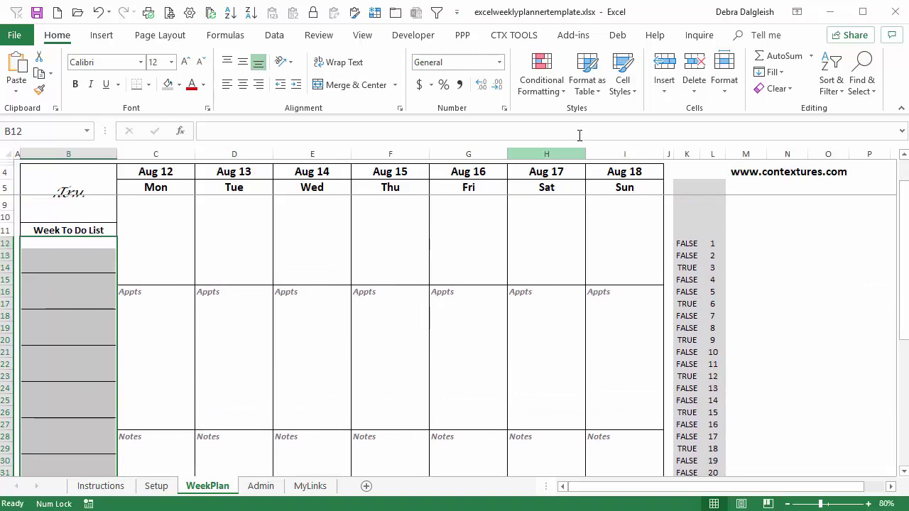
pyautogui.click(566, 97)
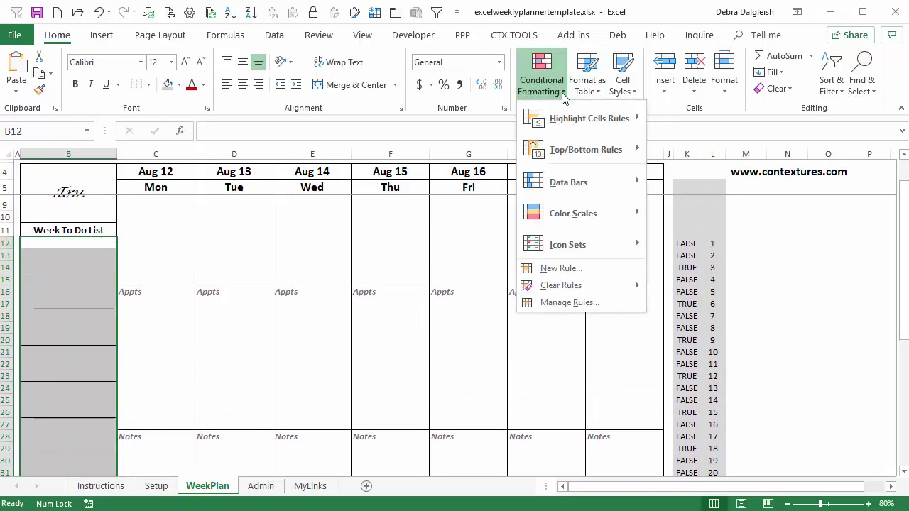
pyautogui.click(554, 302)
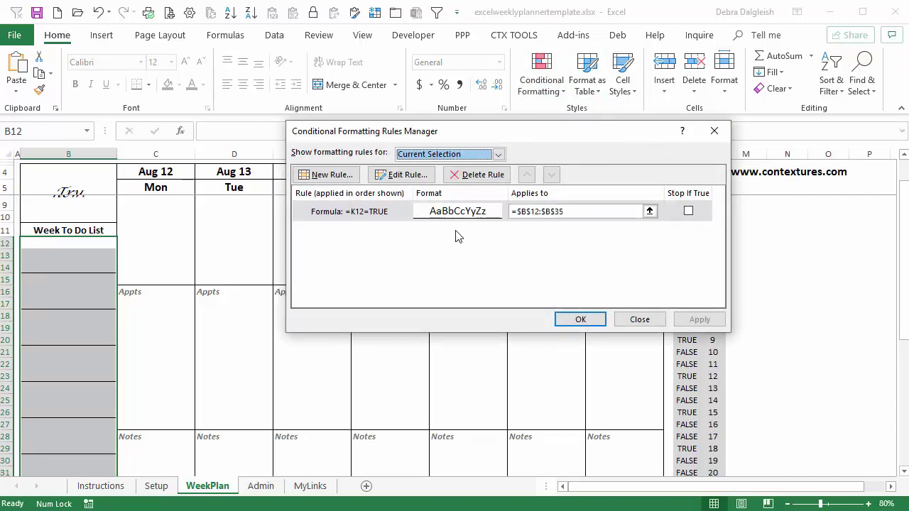
pyautogui.click(335, 215)
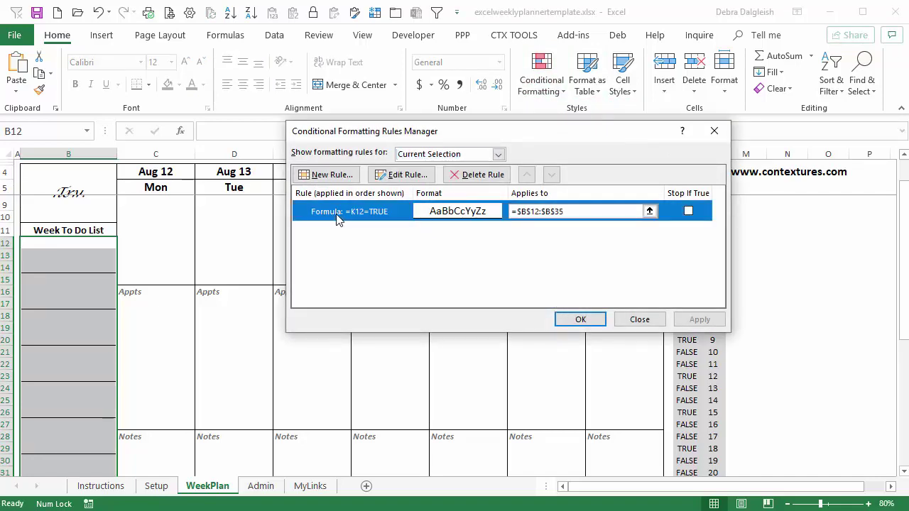
# Examine the formula and bottom border format of the =K12=TRUE rule, then close the rule dialogs
pyautogui.click(406, 178)
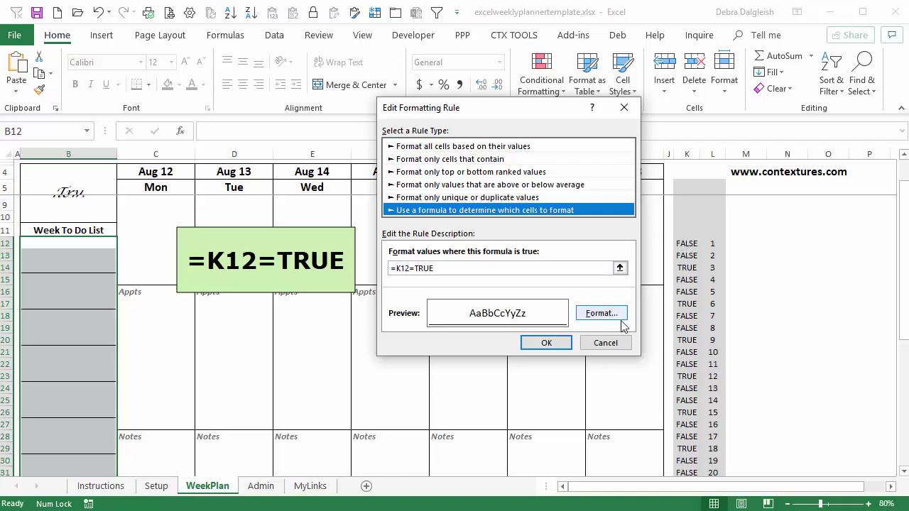
pyautogui.click(598, 314)
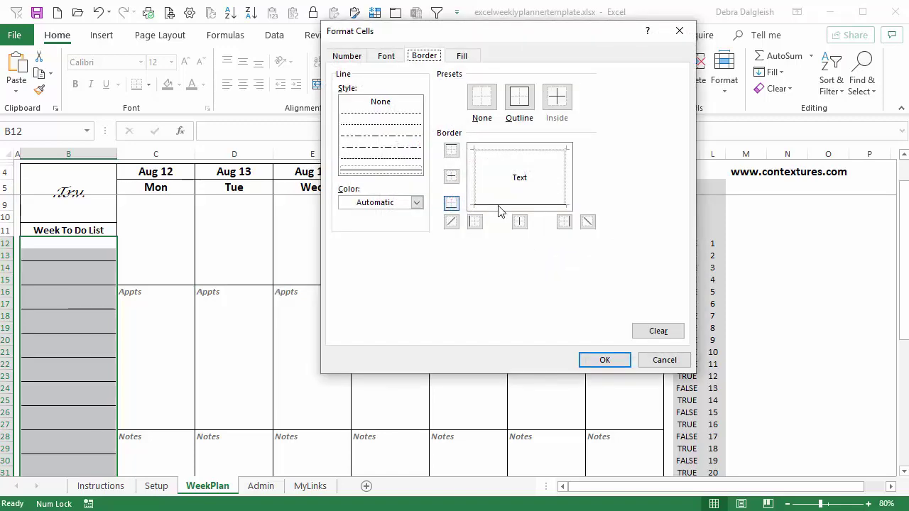
pyautogui.click(500, 206)
pyautogui.click(501, 207)
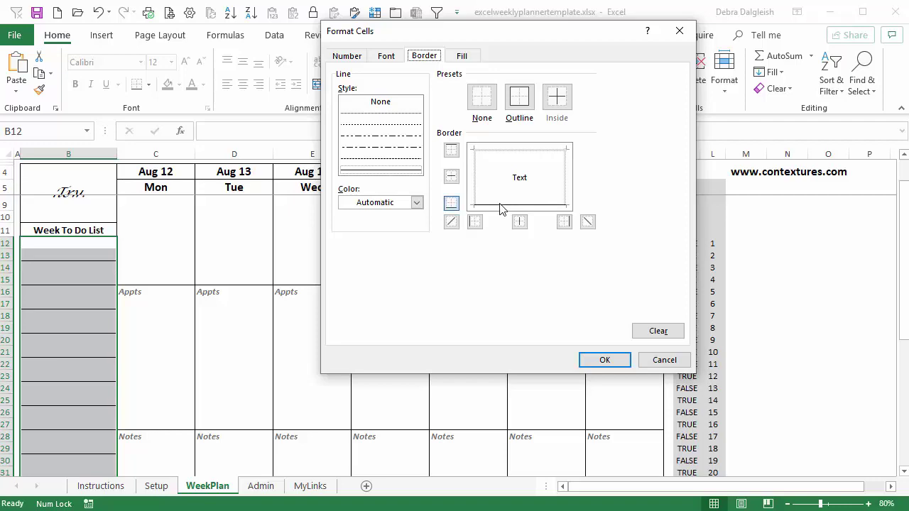
pyautogui.click(612, 361)
pyautogui.click(546, 343)
pyautogui.click(581, 320)
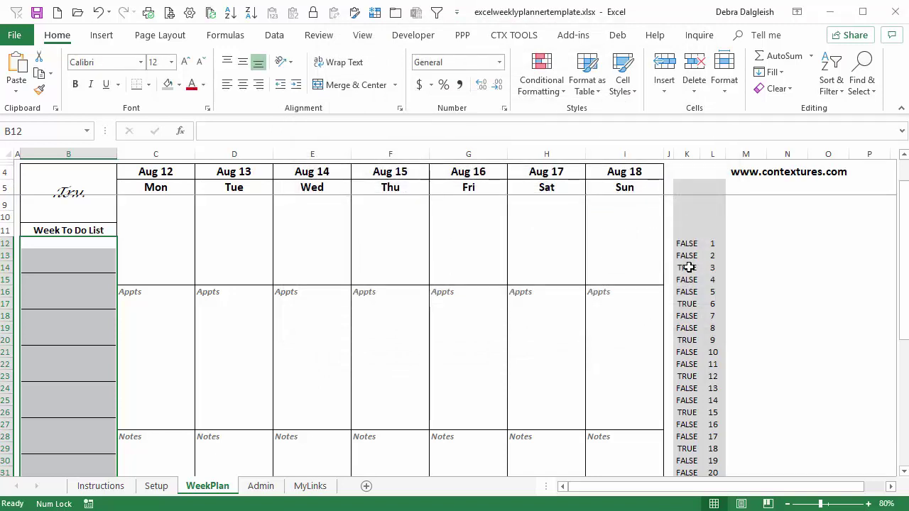
# Compare K14 and row 17 with the dividing lines in the Week To Do List
pyautogui.click(686, 266)
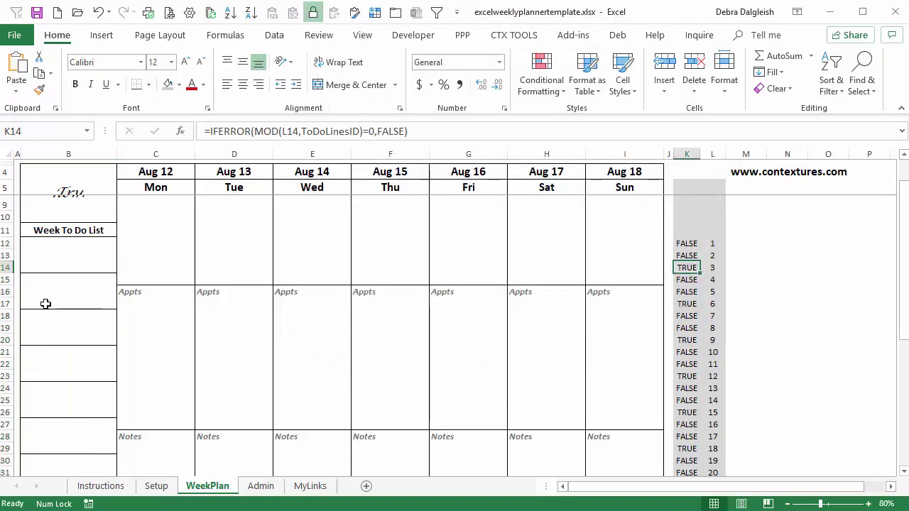
pyautogui.click(8, 303)
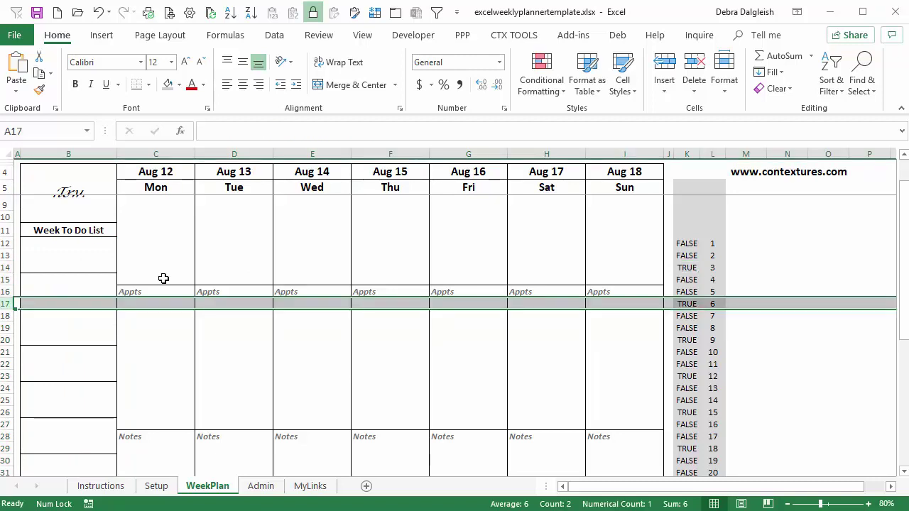
pyautogui.click(163, 279)
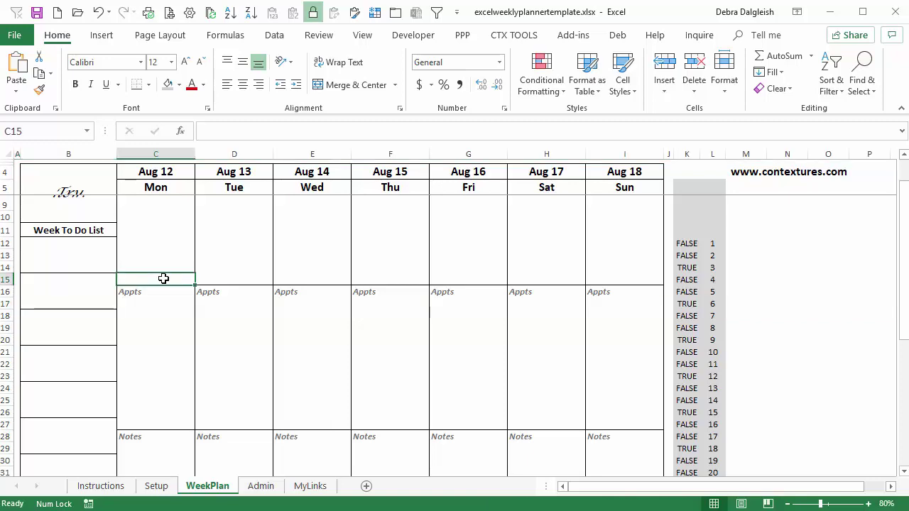